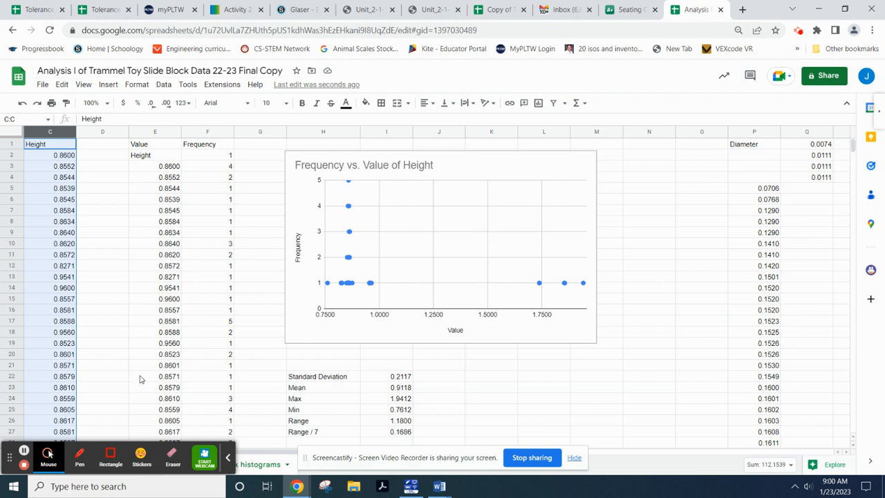
- Look over the workbook, visiting the Square Slide Block sheet and returning to the histograms sheet
click(227, 457)
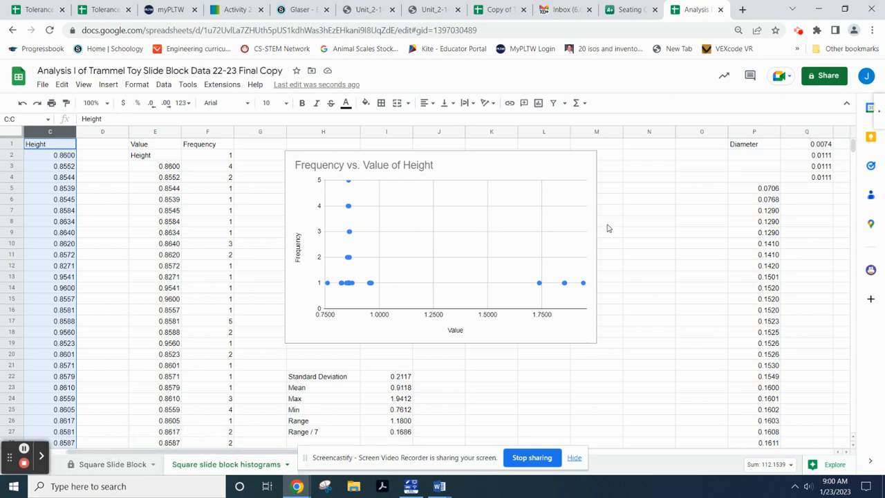
click(573, 457)
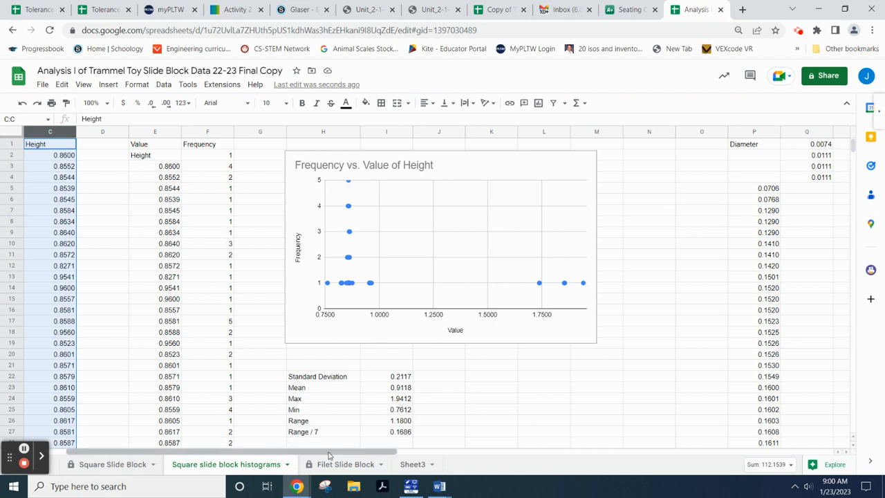
scroll(519, 348, down, 5)
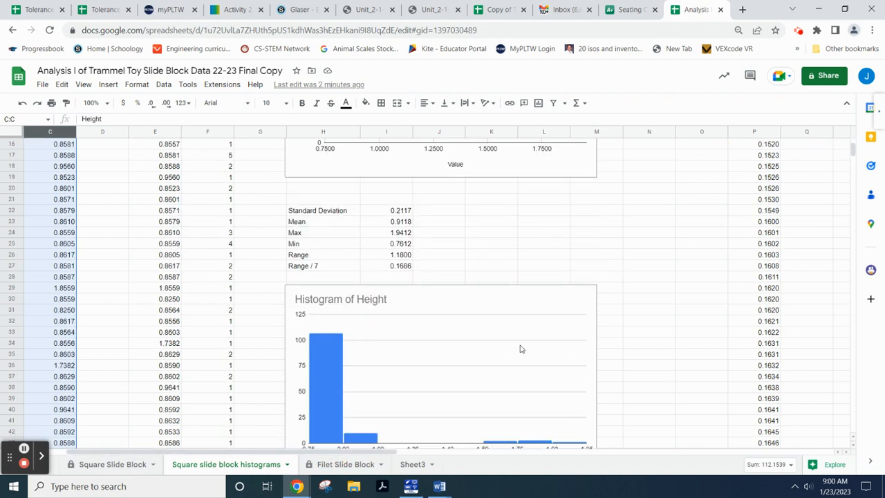
scroll(519, 348, up, 2)
scroll(345, 338, up, 1)
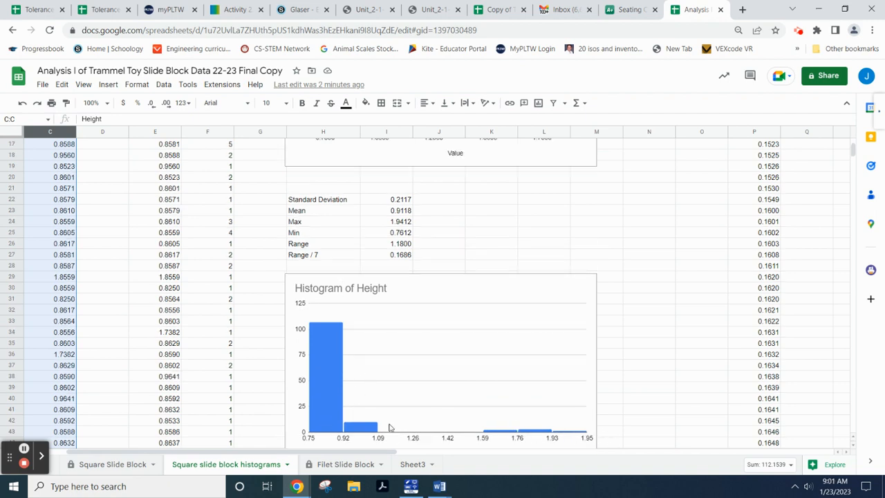
scroll(271, 388, up, 5)
drag(260, 453, 593, 459)
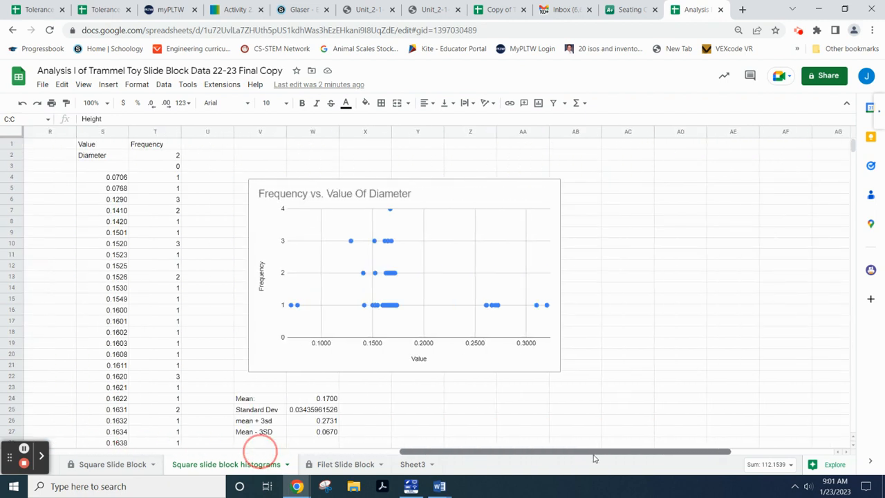
scroll(407, 334, down, 4)
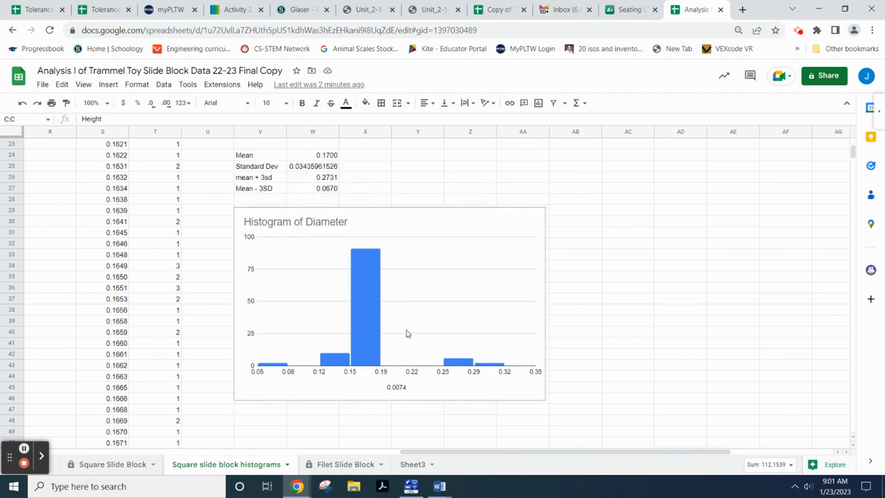
drag(504, 450, 97, 449)
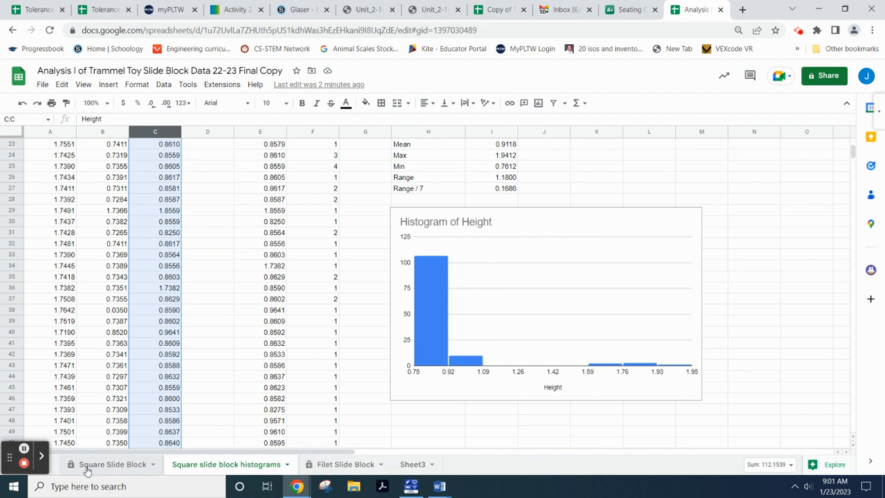
click(109, 466)
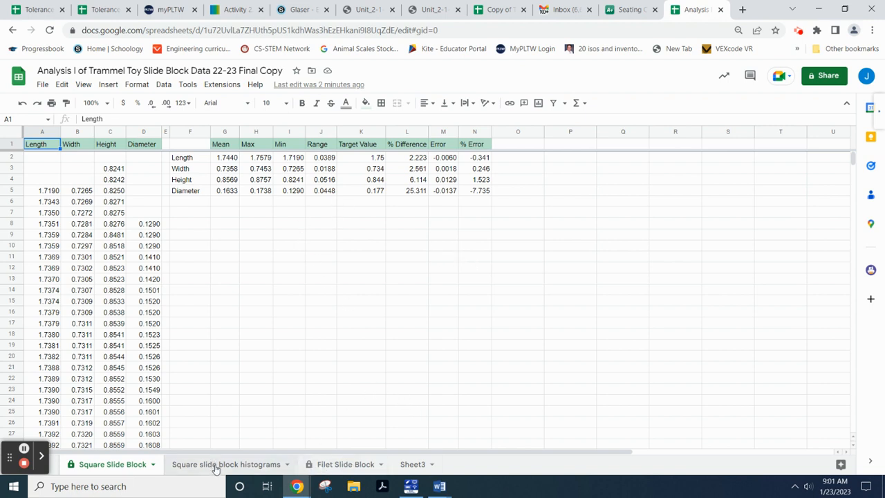
click(248, 468)
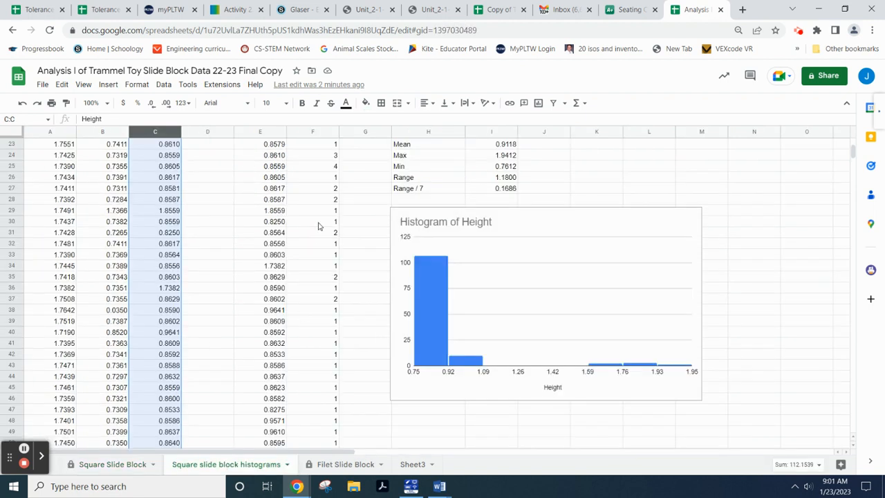
drag(335, 452, 409, 457)
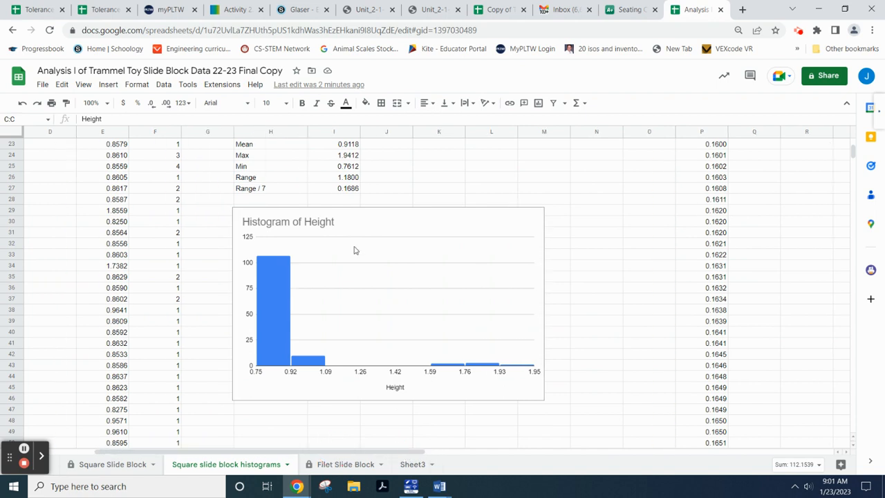
scroll(377, 272, down, 5)
scroll(382, 286, up, 3)
scroll(382, 286, up, 7)
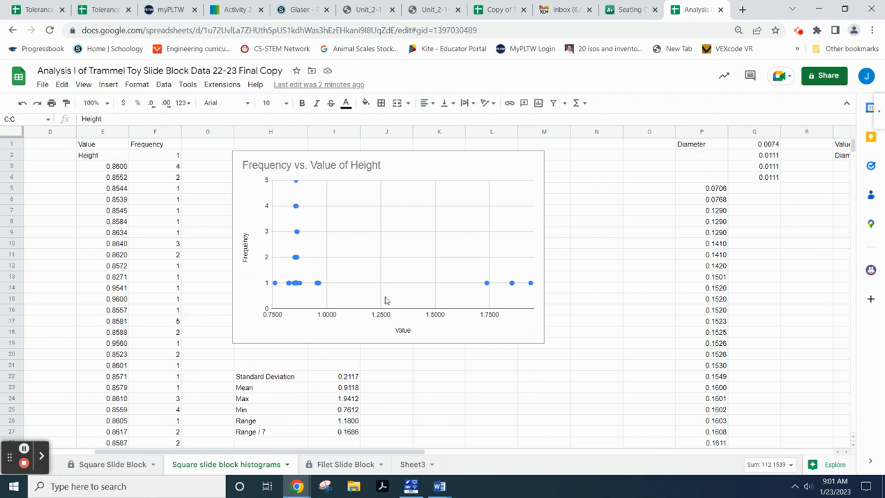
scroll(382, 291, down, 5)
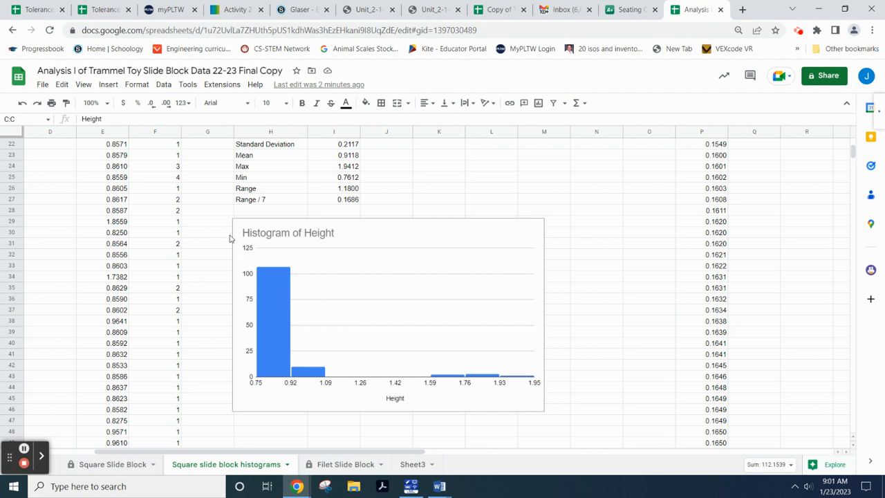
scroll(345, 190, up, 2)
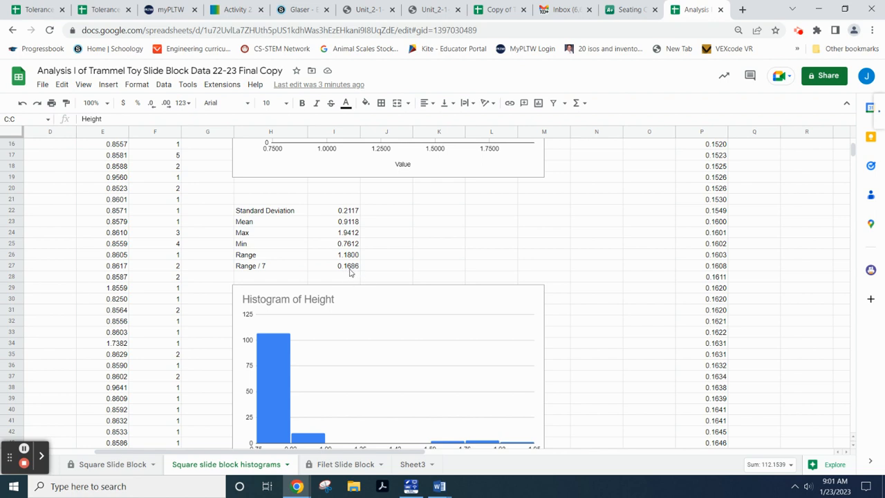
scroll(387, 373, down, 1)
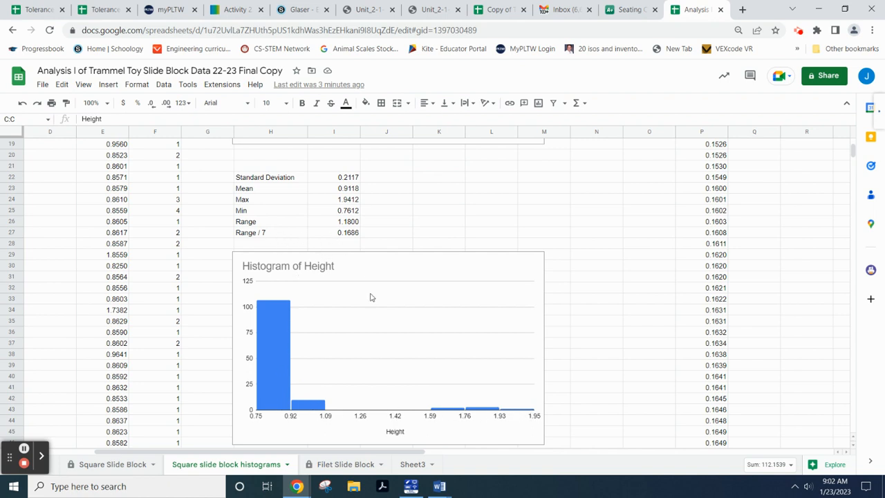
- Open the Height histogram's chart editor and expand the Histogram section to show bucket size 0.1686
double_click(413, 271)
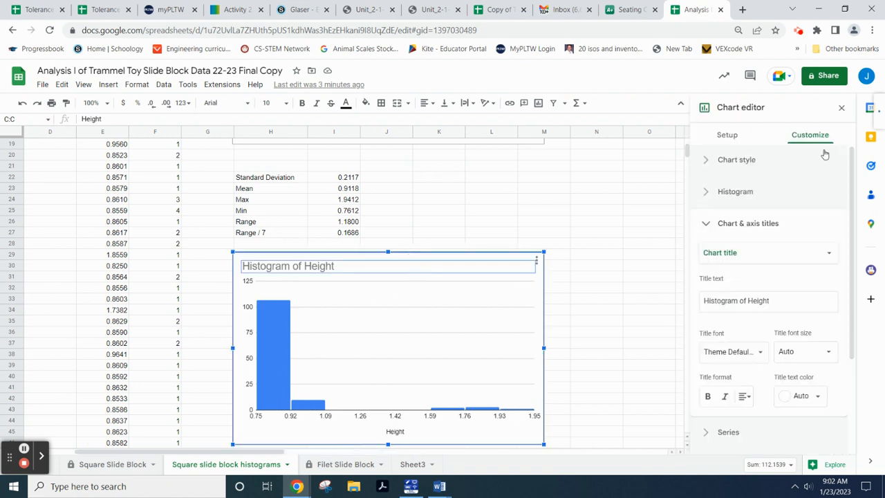
click(707, 193)
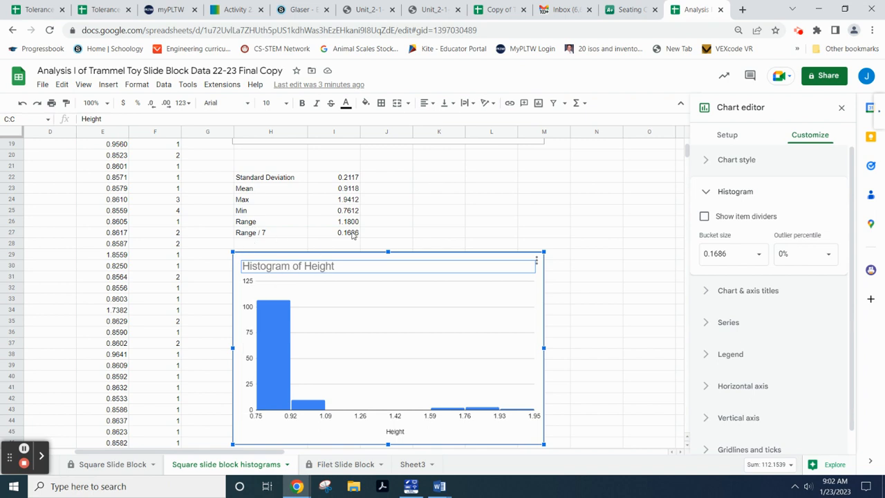
scroll(384, 268, up, 2)
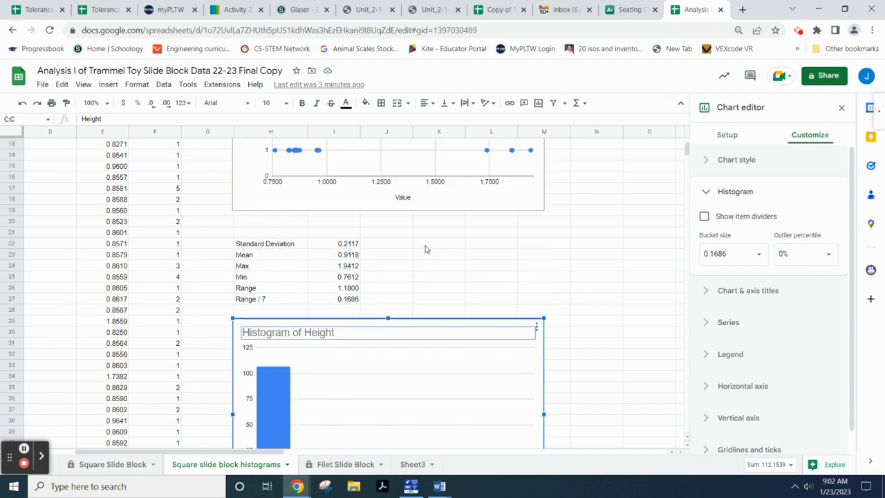
scroll(426, 249, up, 2)
scroll(413, 246, up, 2)
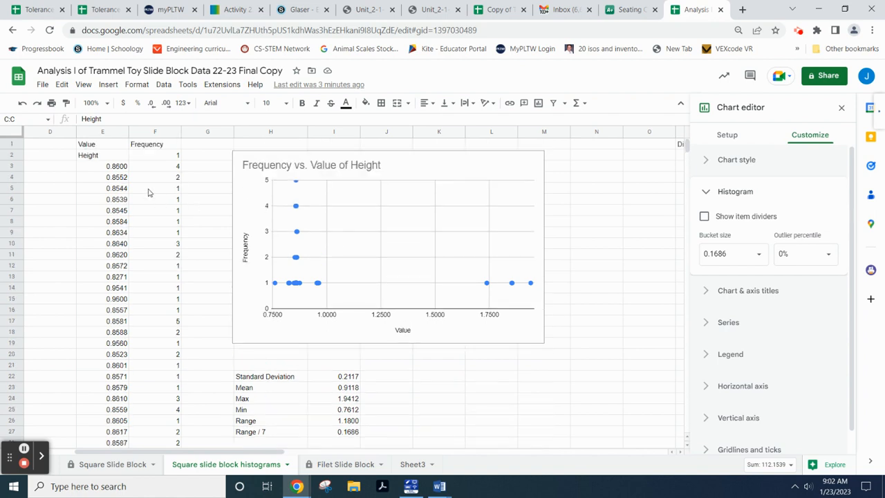
click(101, 132)
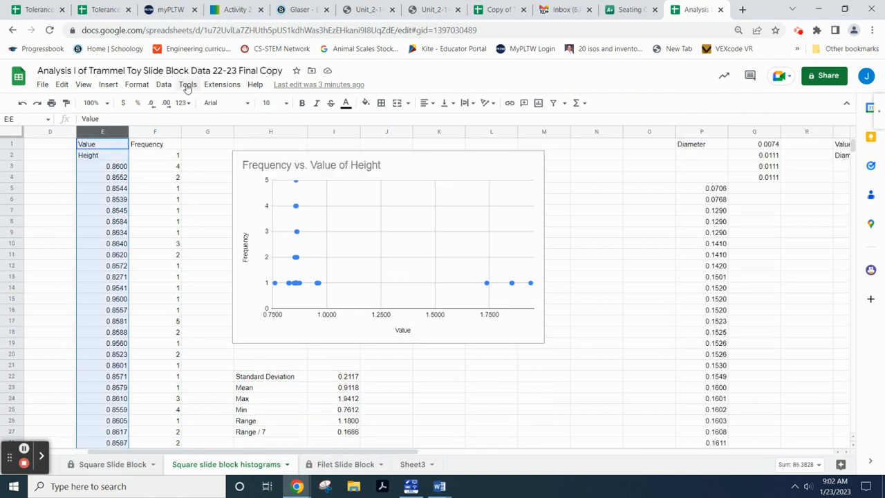
click(165, 85)
mouse_move(189, 120)
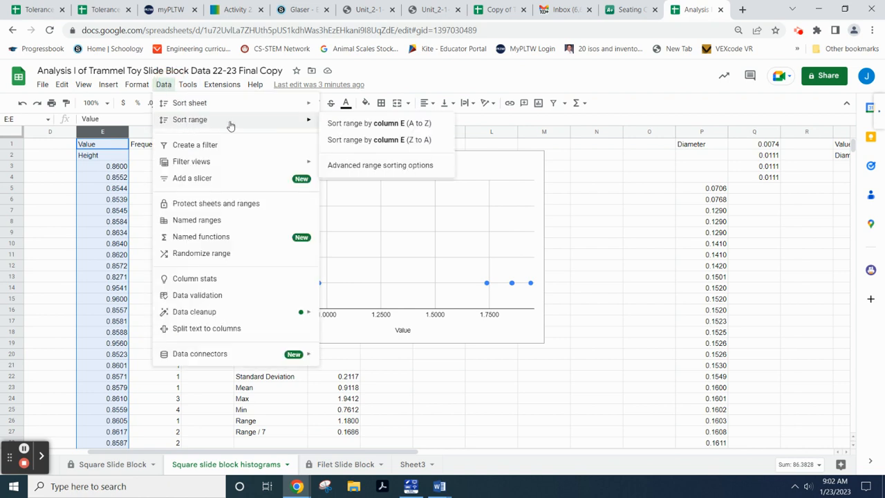
click(354, 124)
key(Delete)
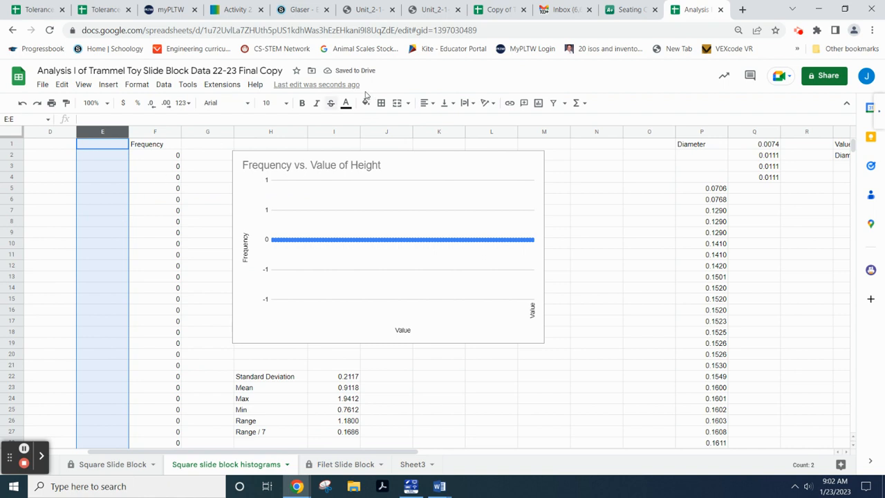
key(ctrl+z)
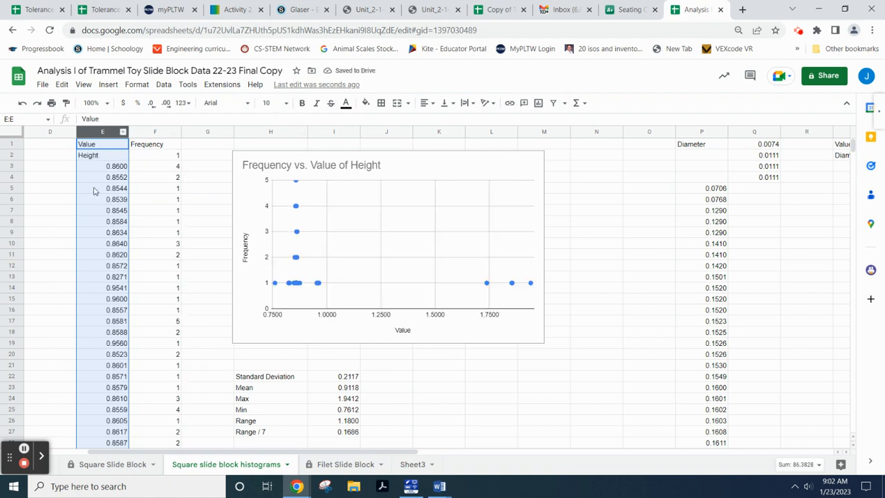
scroll(349, 455, left, 2)
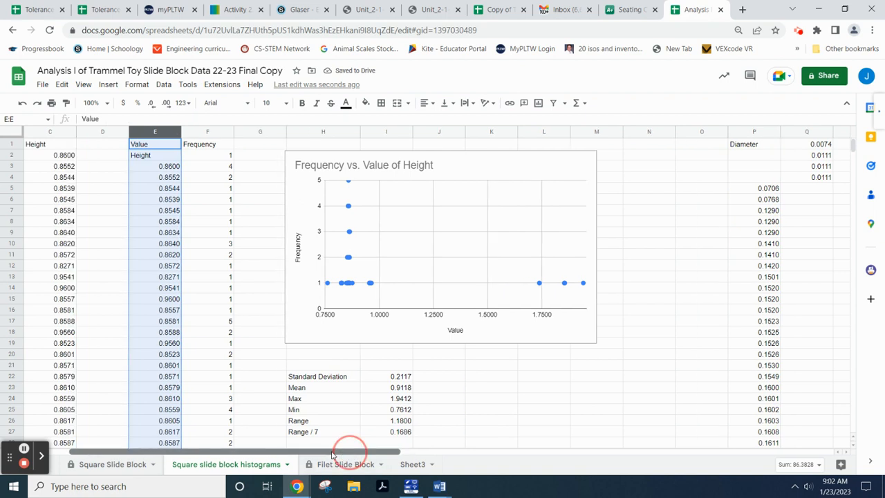
click(106, 133)
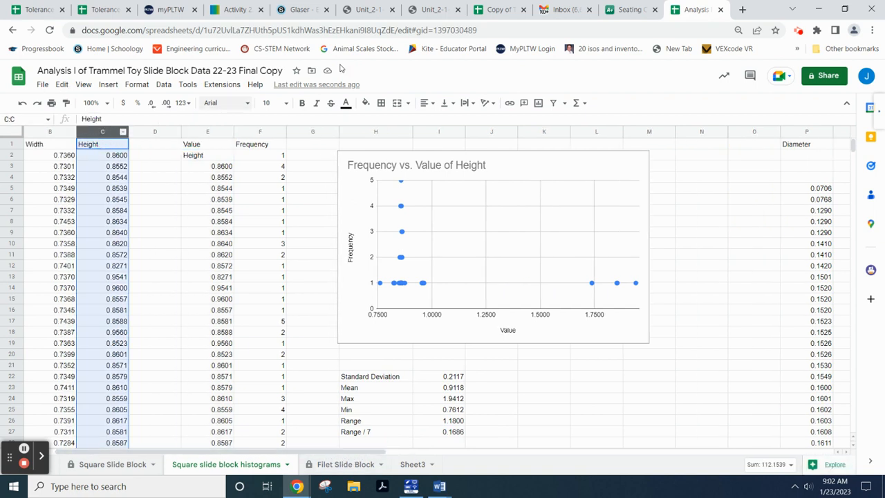
click(188, 87)
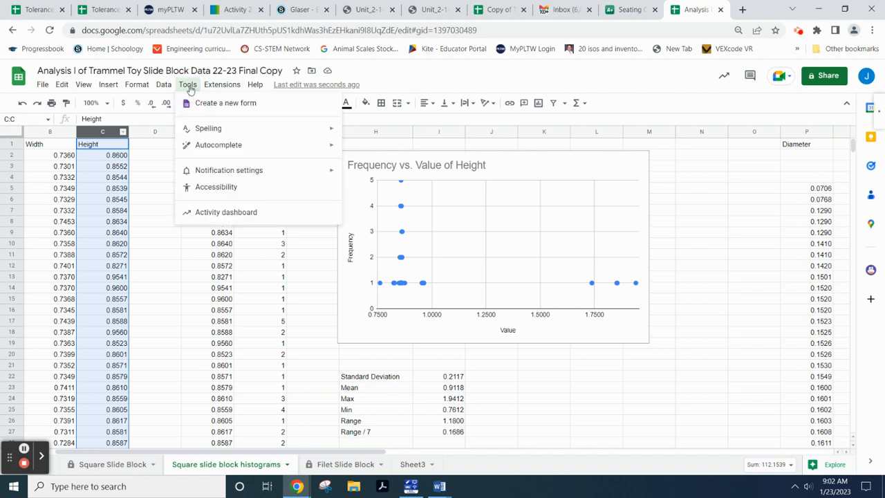
mouse_move(167, 89)
mouse_move(186, 121)
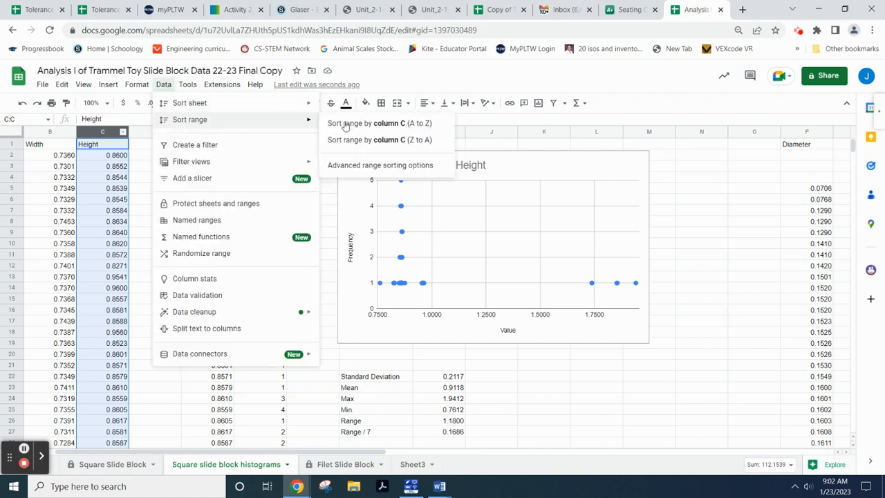
click(392, 124)
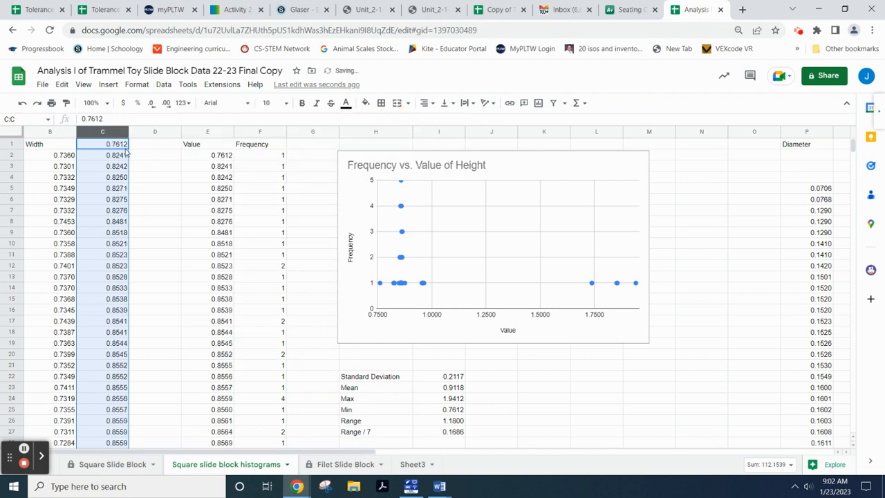
scroll(115, 250, down, 10)
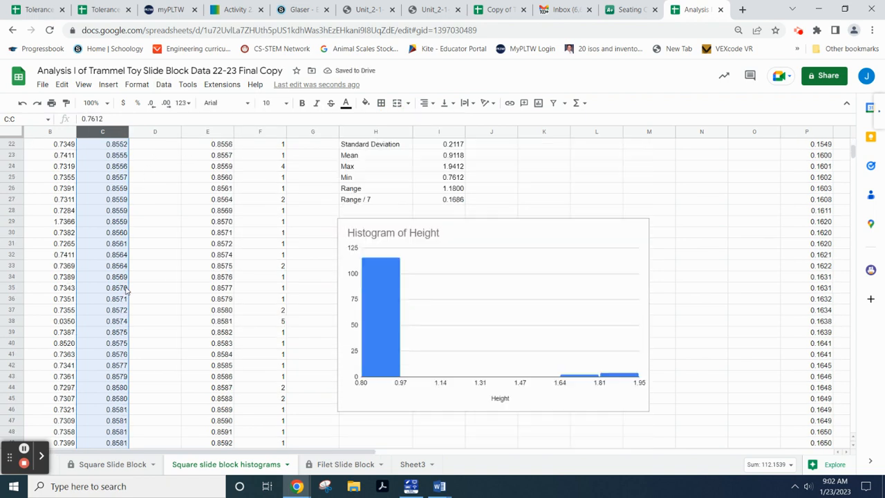
scroll(124, 289, down, 15)
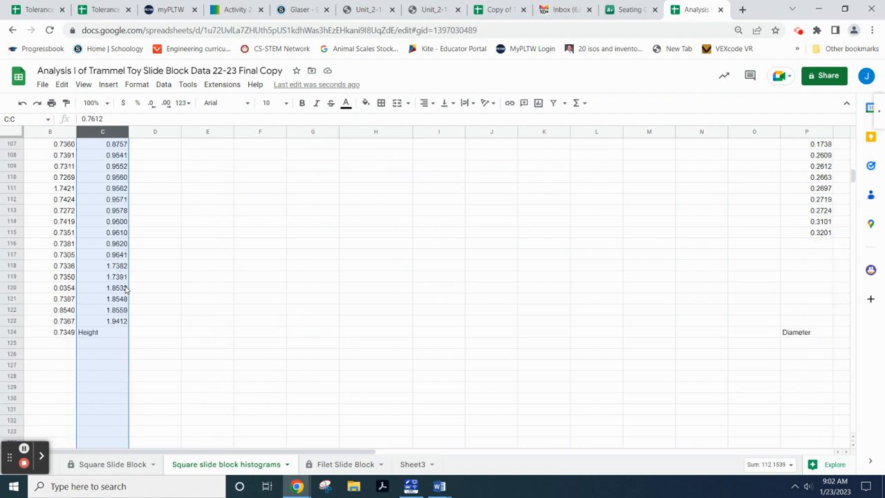
scroll(124, 296, up, 20)
scroll(143, 267, down, 7)
scroll(158, 263, up, 7)
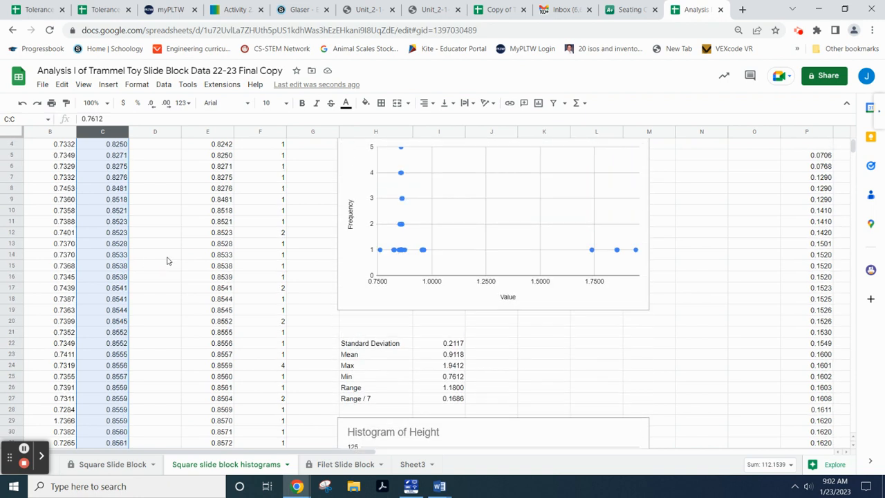
scroll(167, 261, up, 1)
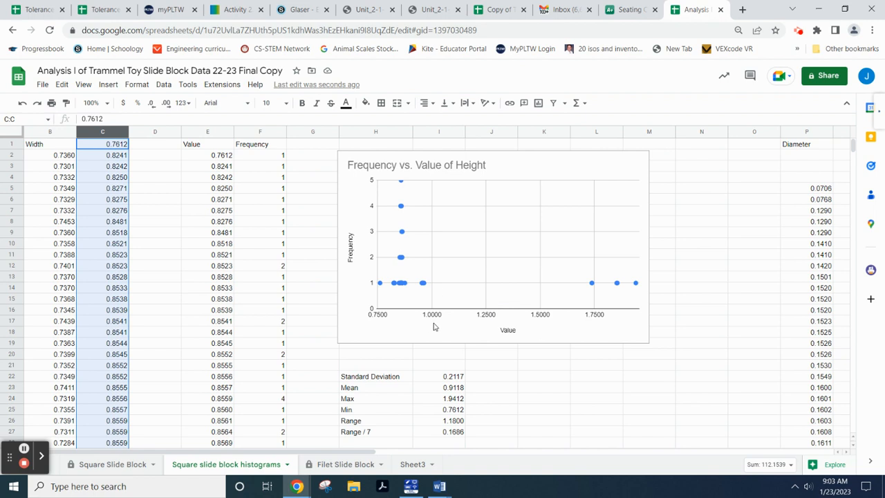
scroll(447, 272, down, 2)
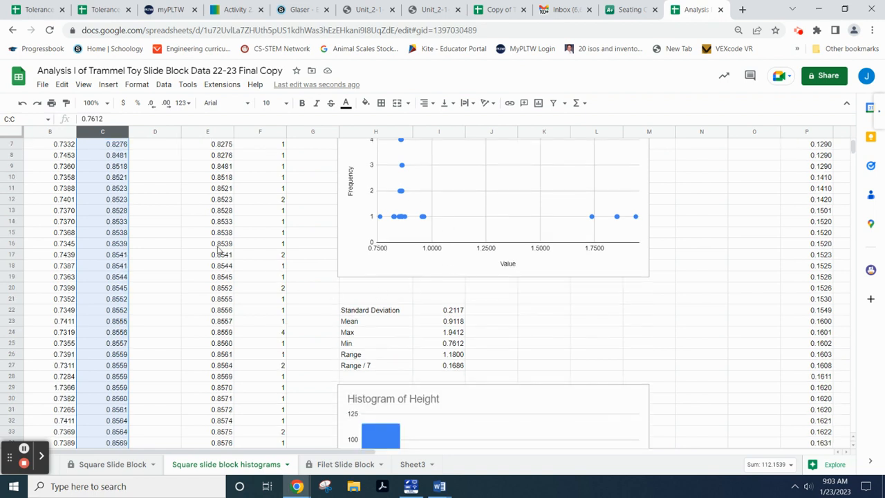
scroll(370, 255, up, 2)
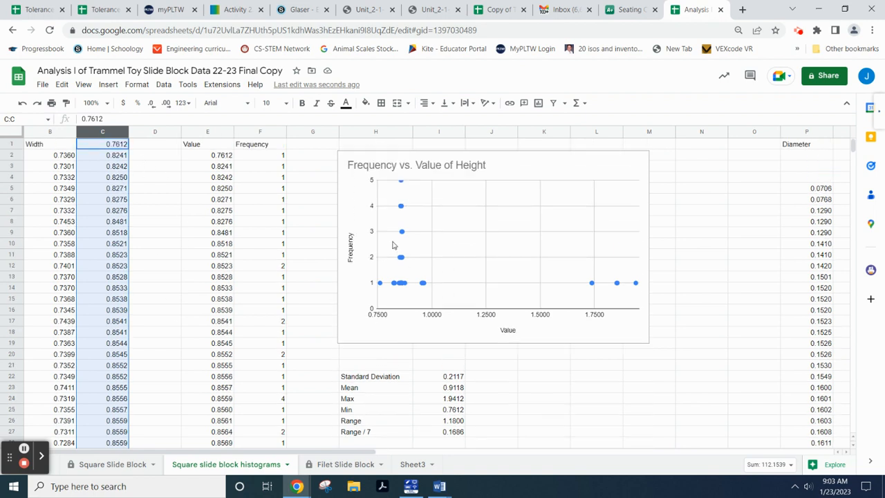
- Switch to the Activity 2.1.1 lesson and review the Normal Distribution and Empirical Rule (68%, 95%, 99.7%) figures
click(237, 10)
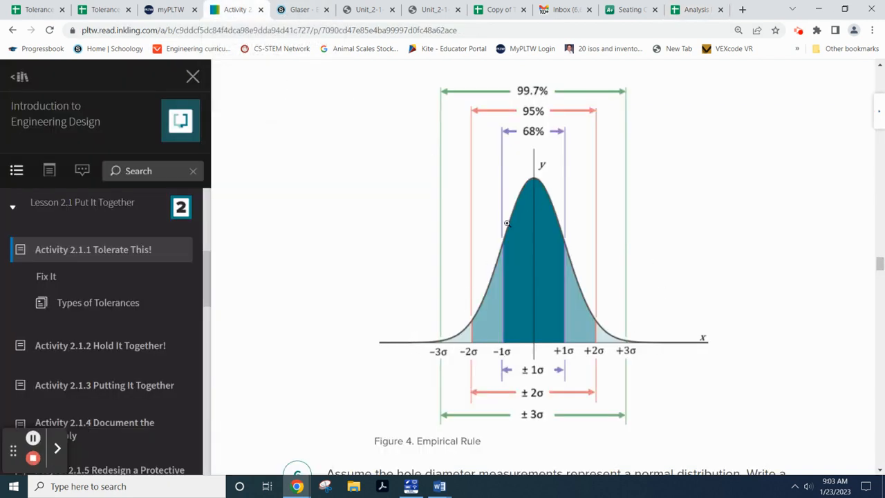
scroll(511, 224, up, 1)
scroll(614, 227, down, 1)
scroll(556, 259, up, 6)
scroll(551, 177, down, 1)
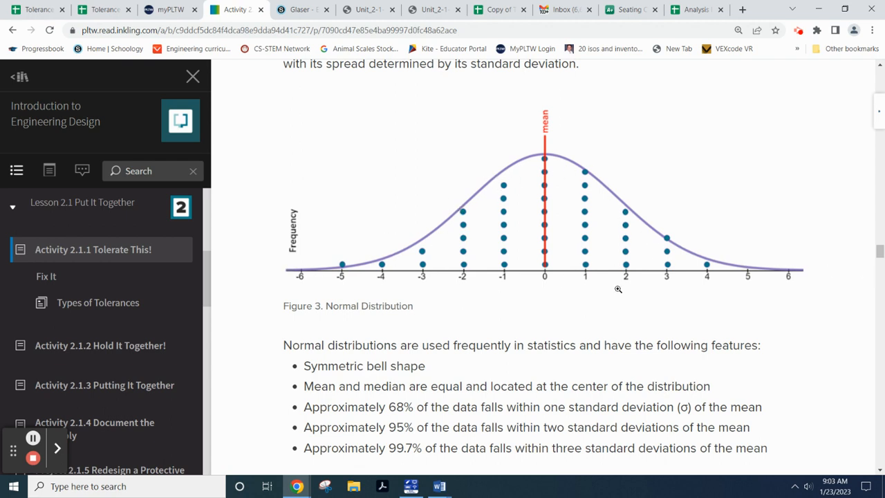
scroll(618, 288, down, 6)
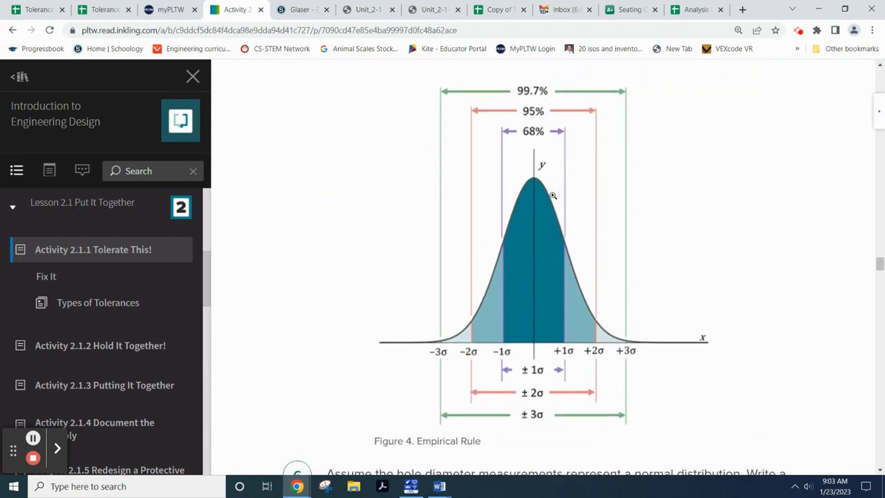
scroll(567, 299, up, 1)
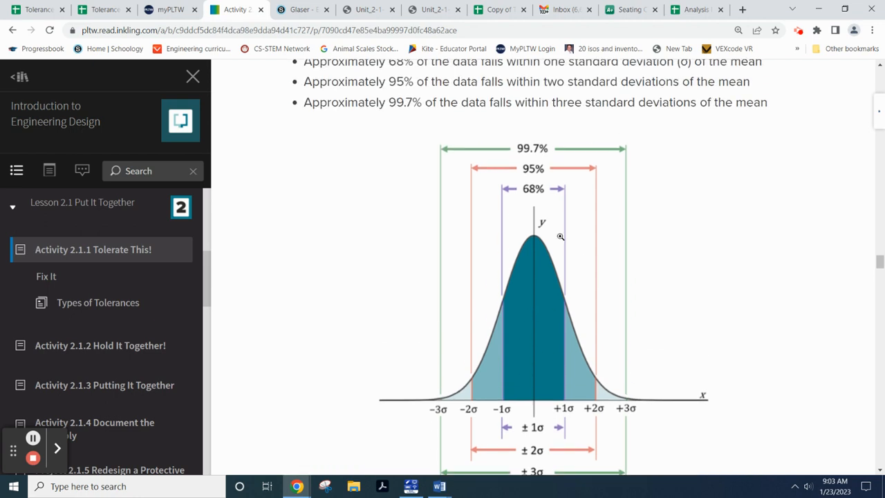
scroll(673, 260, up, 1)
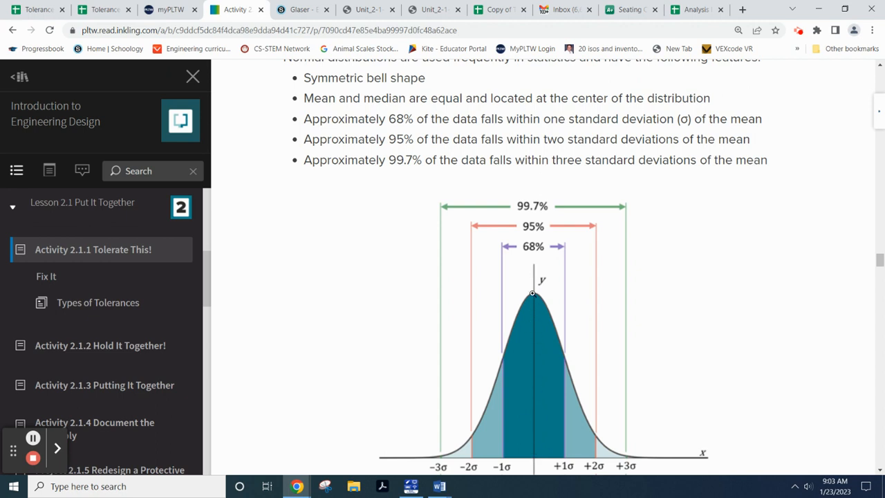
scroll(680, 328, down, 1)
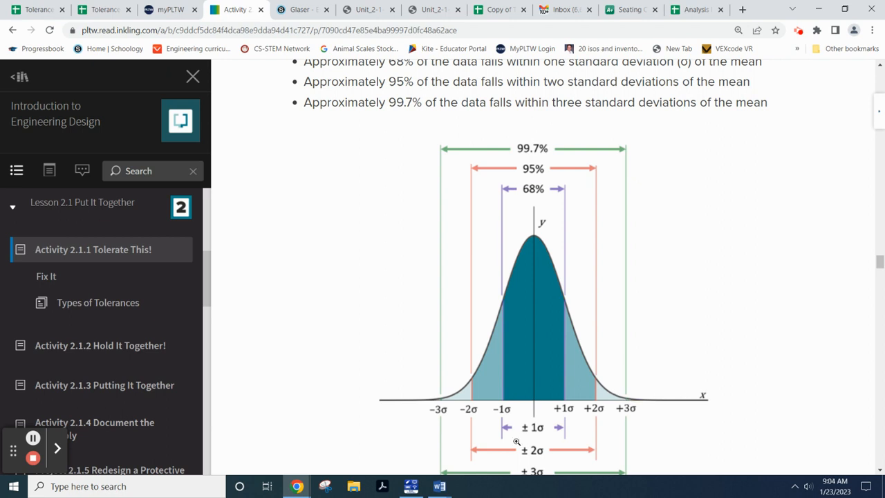
- Go back to the spreadsheet and look over the Frequency vs. Value of Height chart and statistics
click(695, 9)
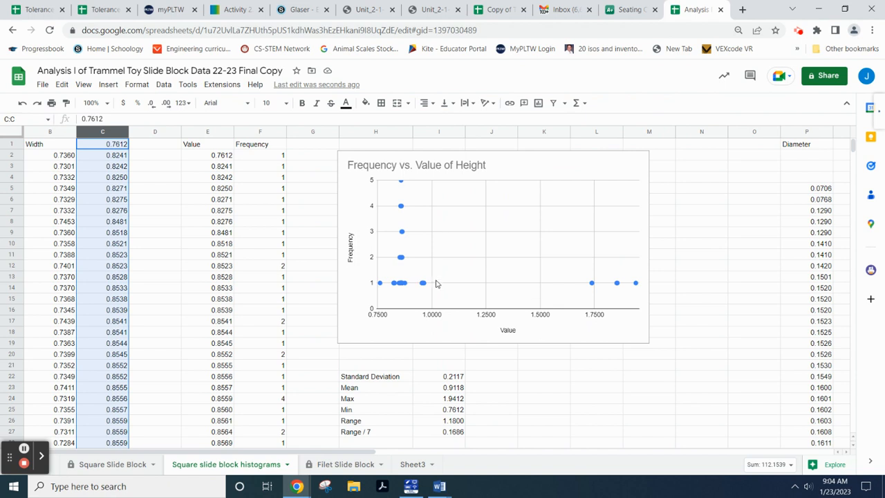
scroll(449, 297, down, 6)
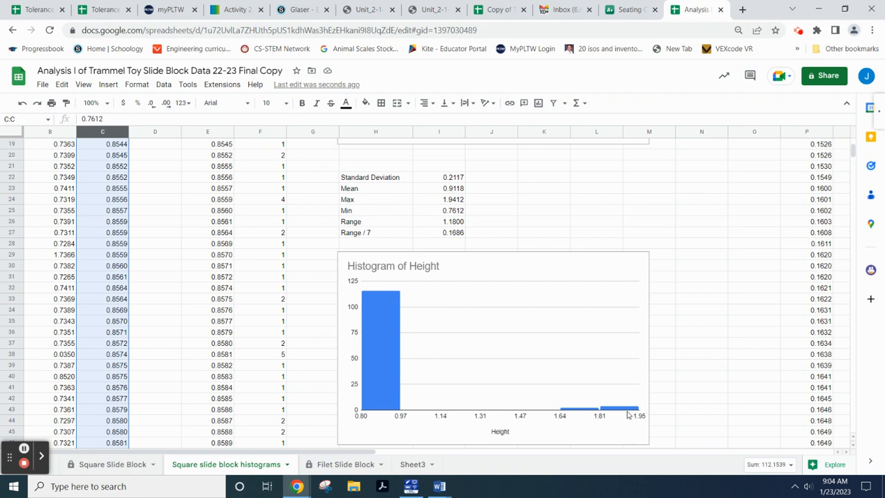
scroll(408, 328, up, 4)
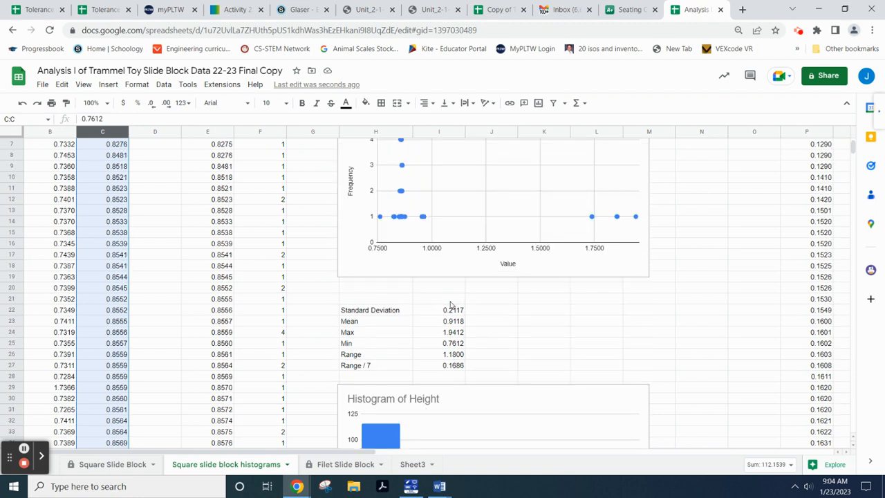
scroll(452, 306, up, 2)
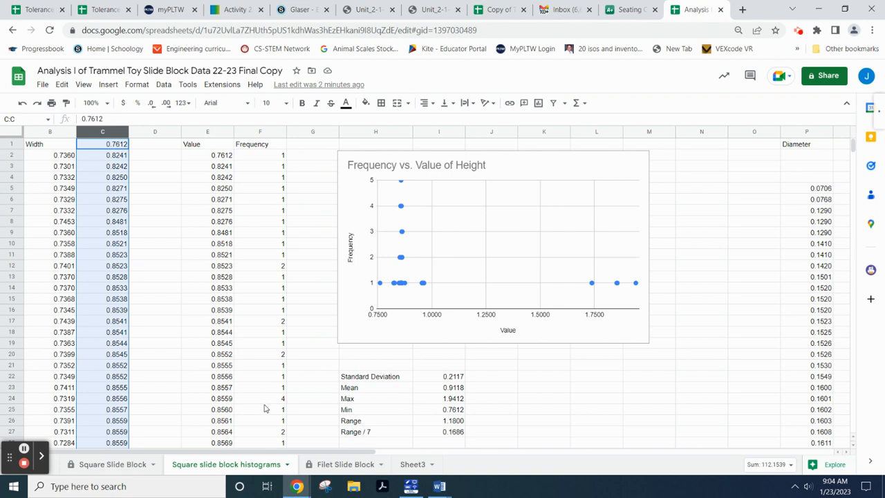
- Duplicate the Square slide block histograms sheet
click(288, 465)
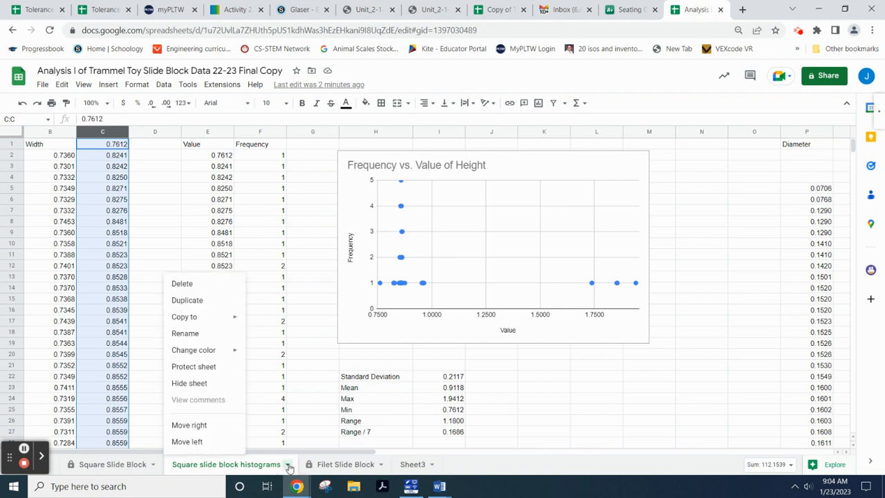
click(202, 305)
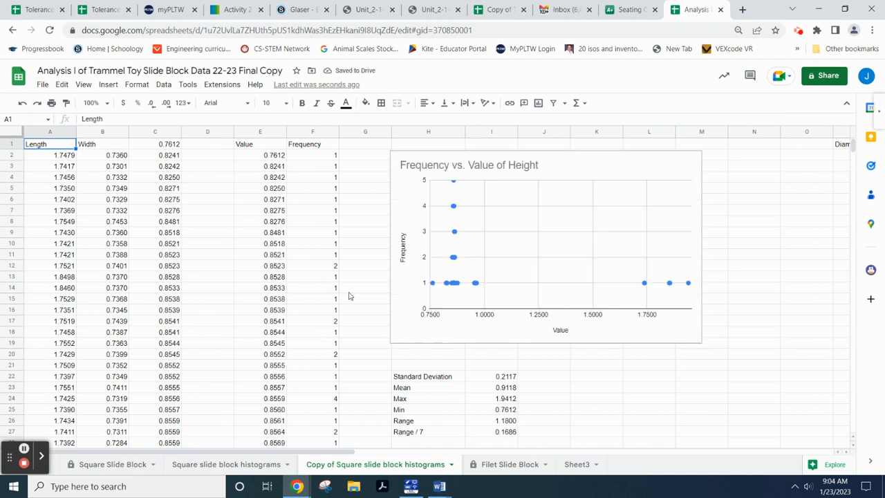
scroll(430, 276, down, 2)
scroll(430, 277, up, 2)
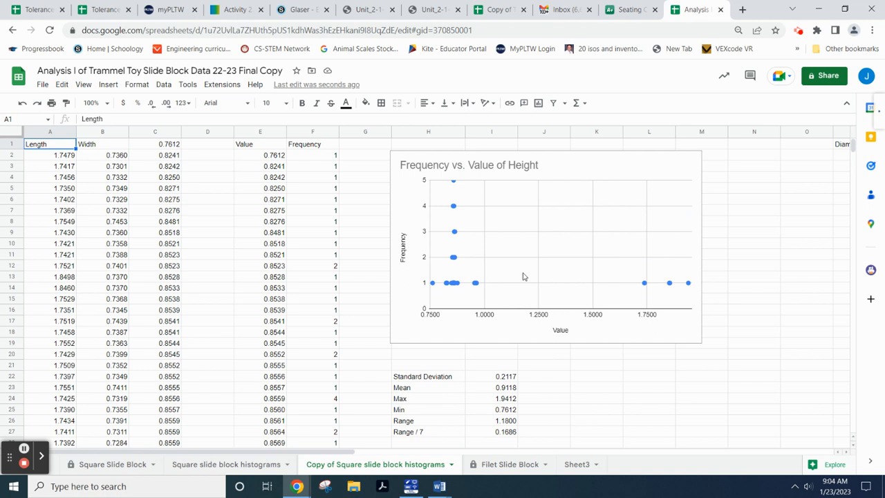
scroll(522, 276, down, 1)
scroll(514, 277, up, 1)
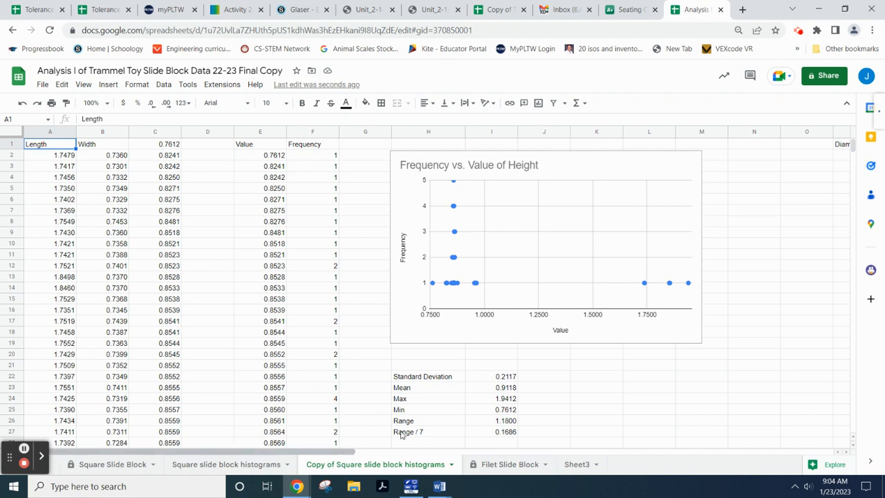
click(853, 149)
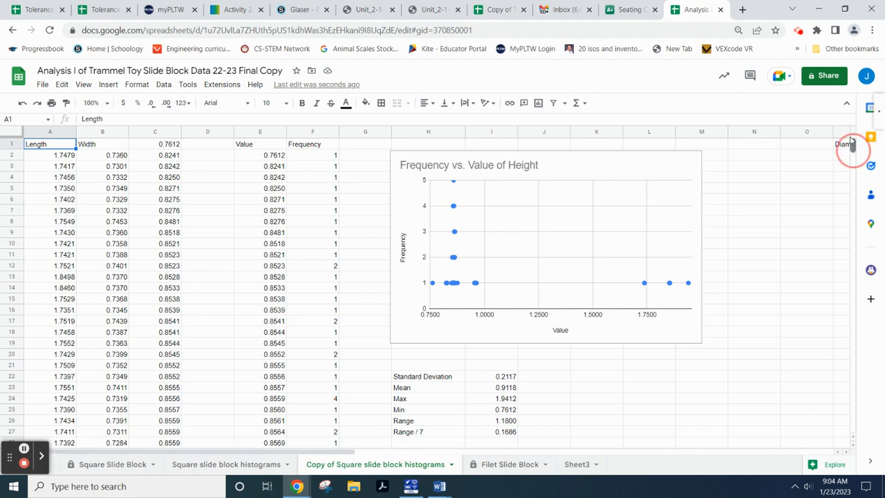
mouse_move(851, 145)
mouse_down()
mouse_move(853, 162)
mouse_move(844, 160)
mouse_up()
- Rename the copied sheet to 'Analysis of Square slide block histograms'
click(316, 468)
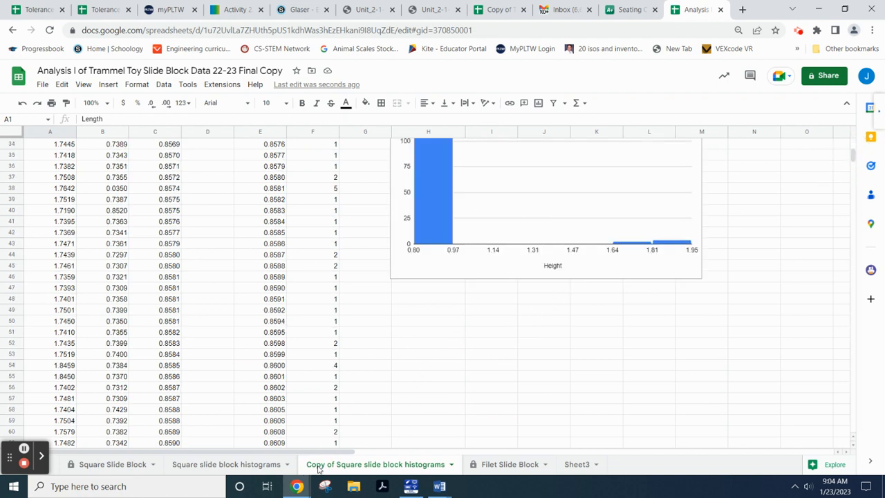
double_click(318, 468)
click(320, 468)
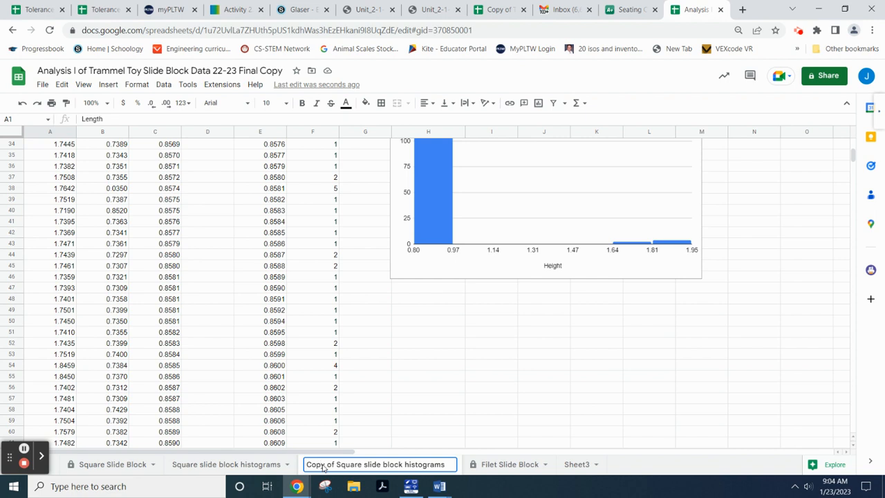
key(BackSpace)
key(BackSpace)
key(BackSpace)
key(BackSpace)
key(BackSpace)
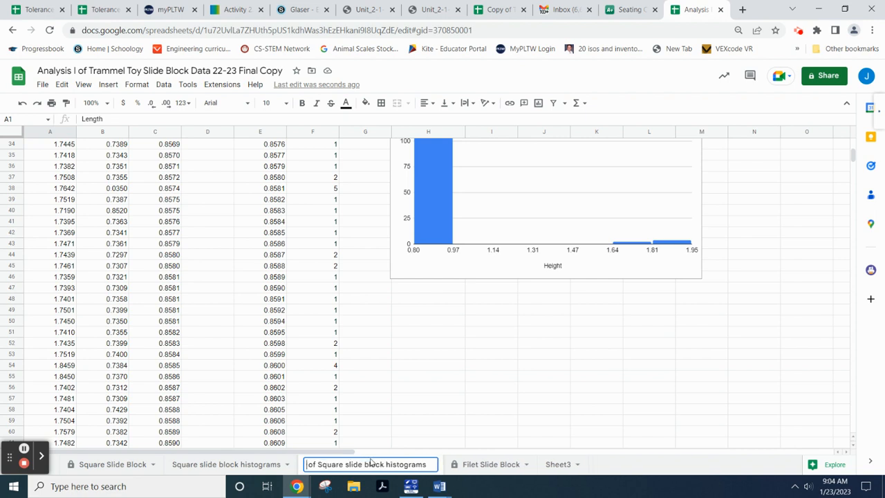
text(aAnalysis)
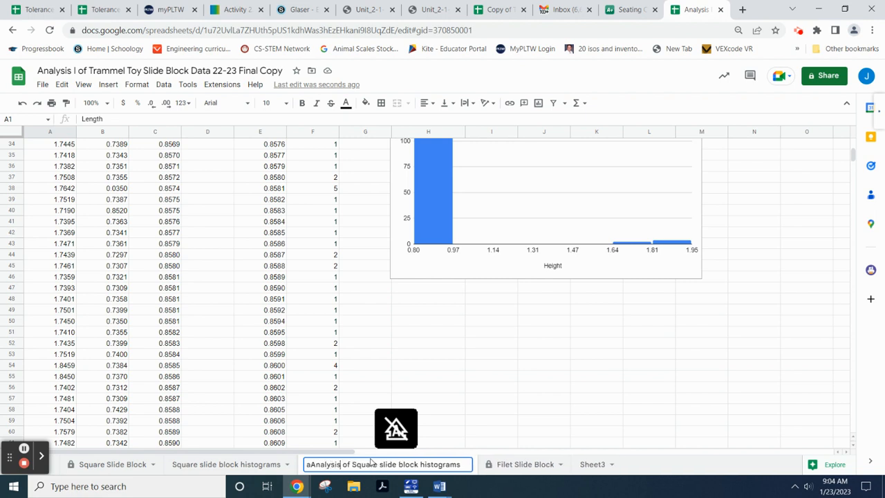
key(Home)
key(Delete)
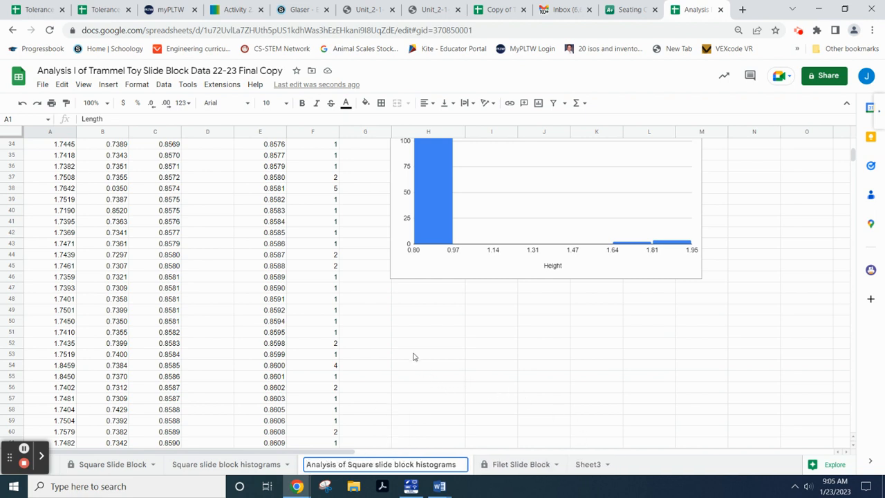
scroll(408, 321, up, 5)
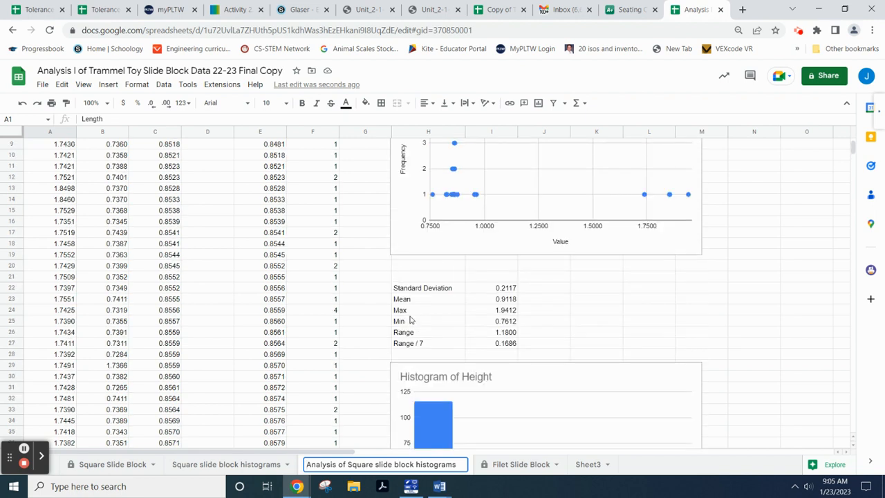
click(599, 310)
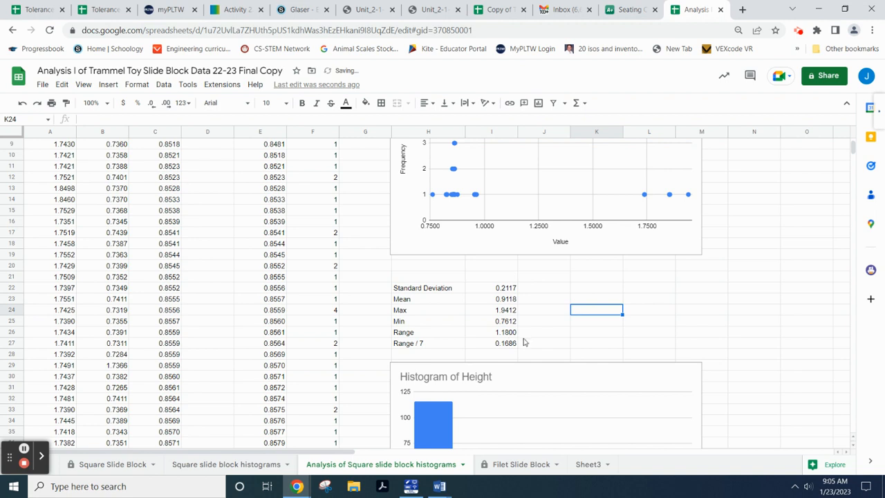
scroll(518, 338, down, 3)
scroll(507, 306, down, 1)
scroll(546, 268, up, 2)
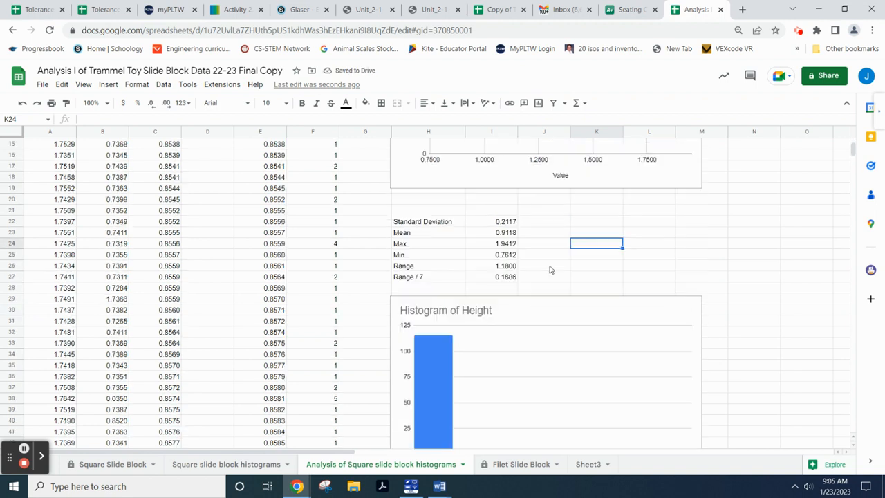
scroll(428, 394, down, 1)
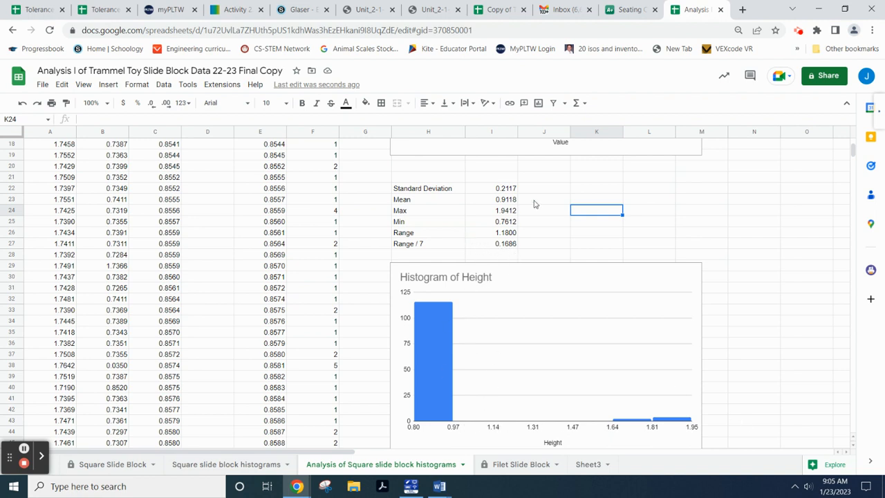
- Set the Height histogram's bucket size to 0.211, close the editor, and briefly check the lesson page
double_click(537, 296)
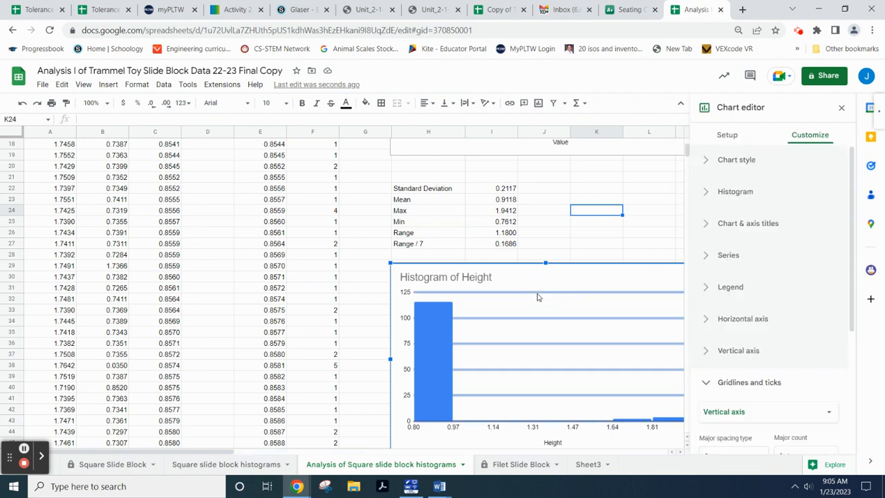
click(706, 191)
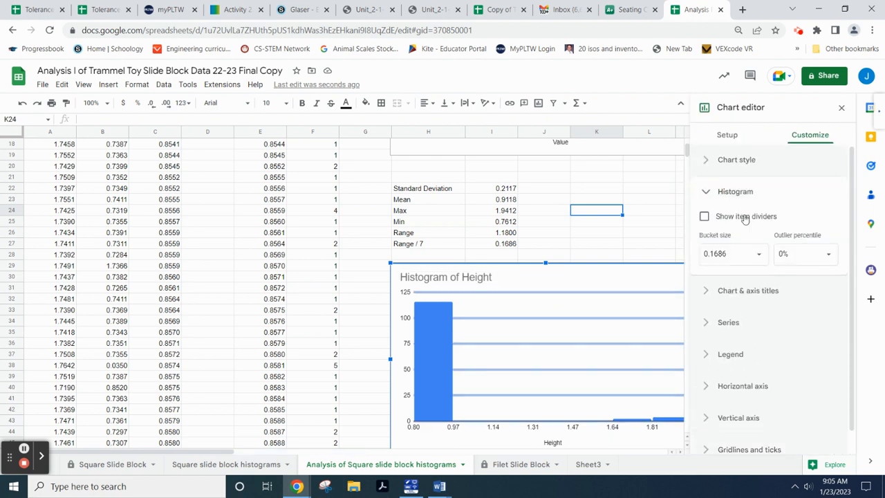
click(752, 253)
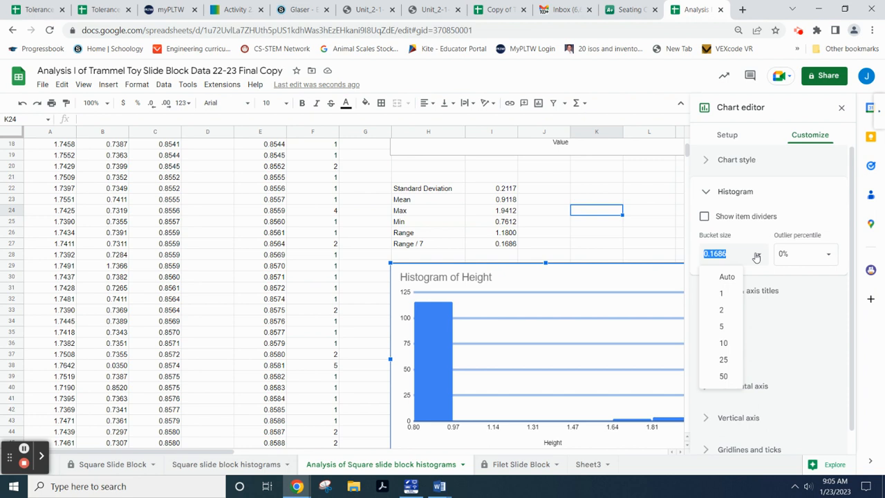
text(.211)
key(Return)
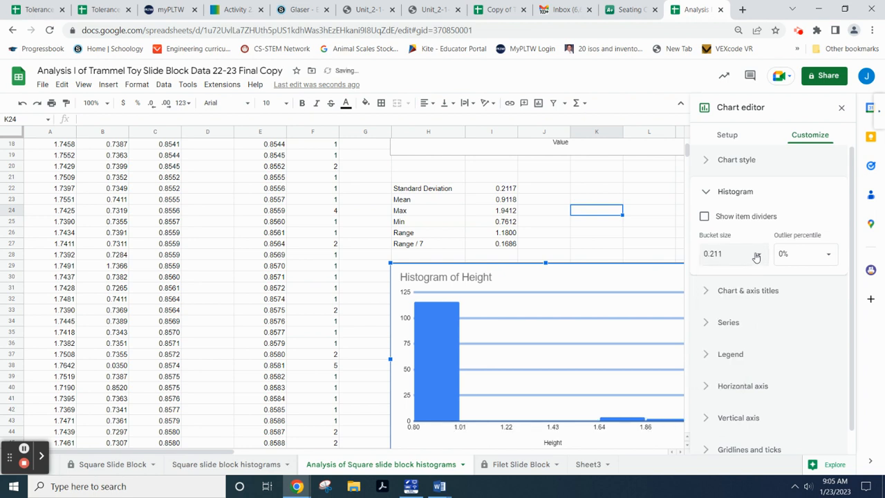
click(597, 199)
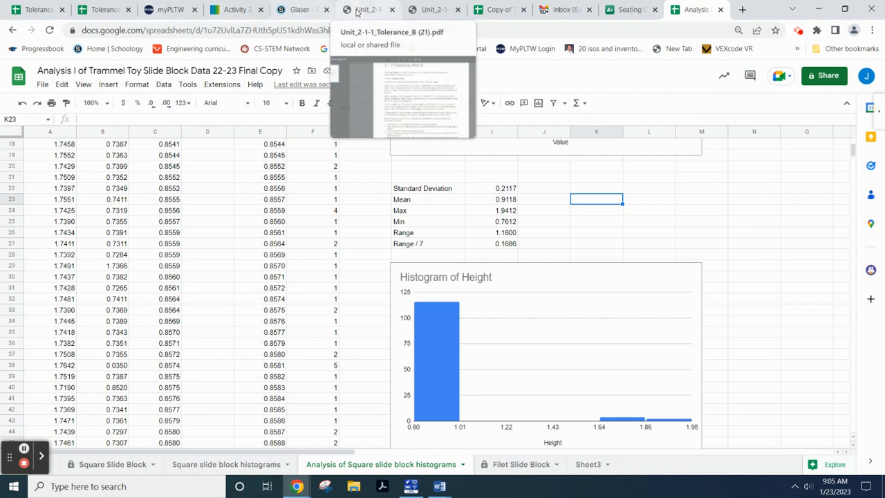
click(225, 9)
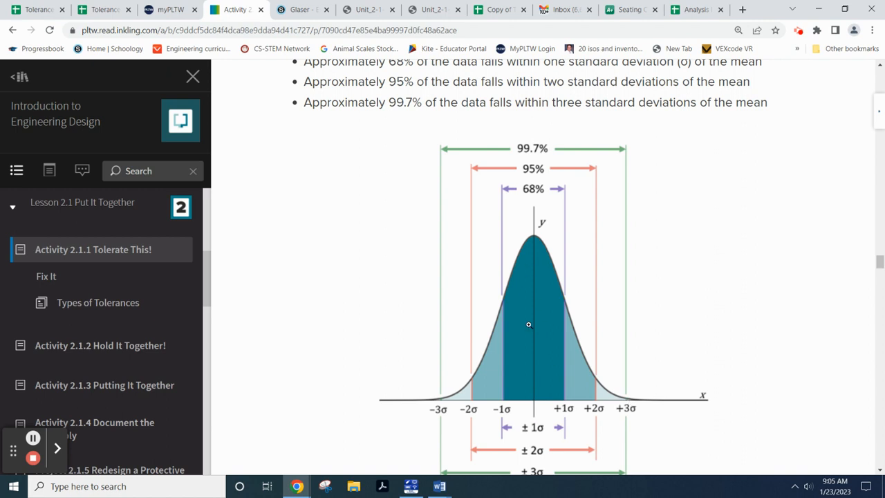
click(694, 9)
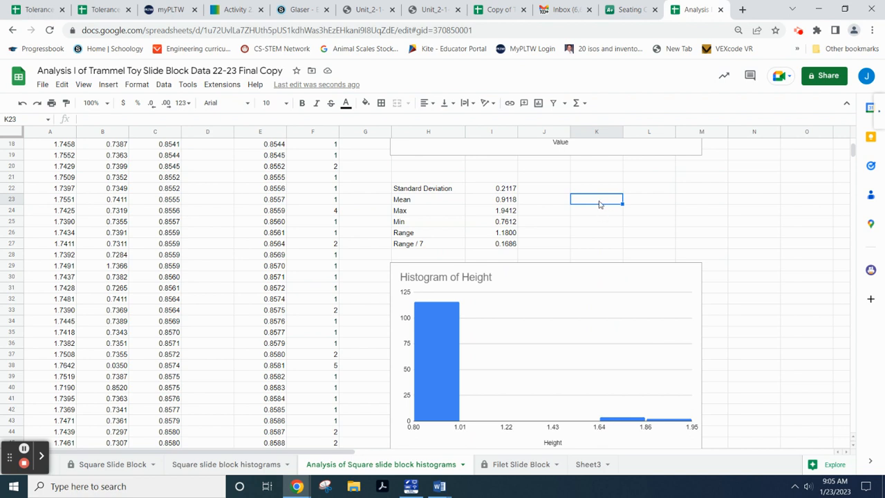
- Label K23:K24 'mean + 3SD' and 'Mean - 3SD', and enter =(I23+3*I22) in L23
text(mean + 3SD)
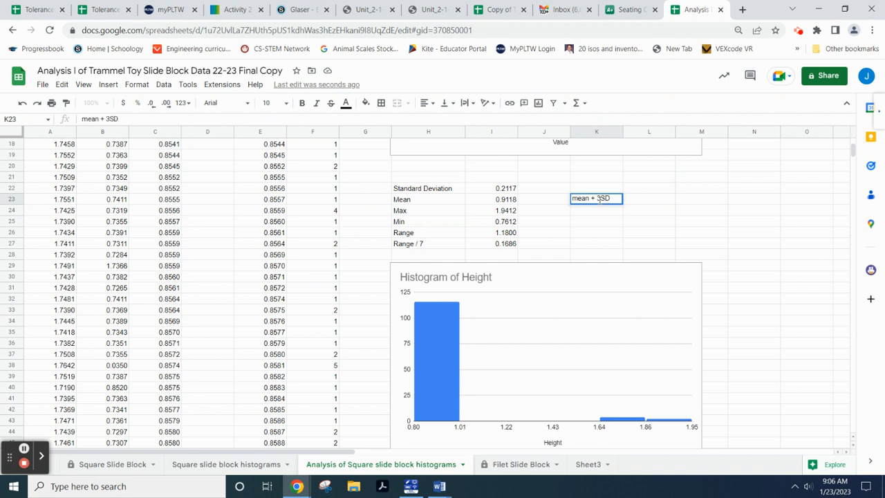
key(Return)
text(Mea)
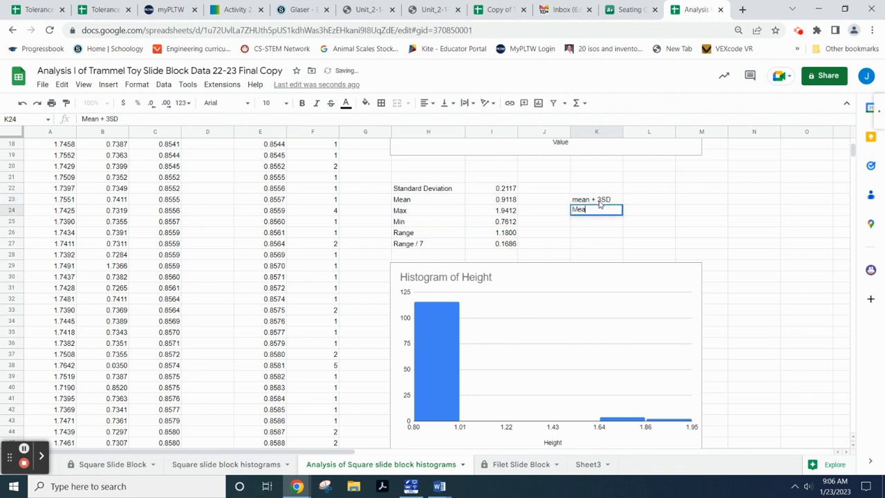
text(n - 3SD)
click(651, 201)
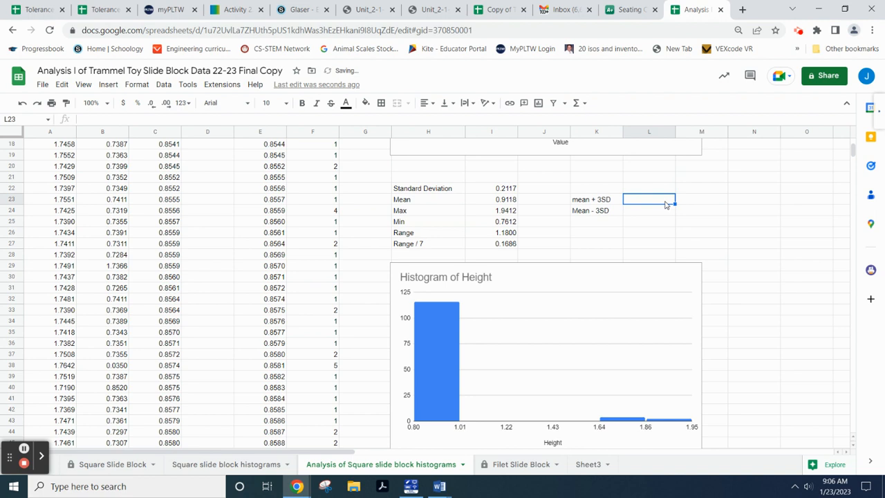
text(=()
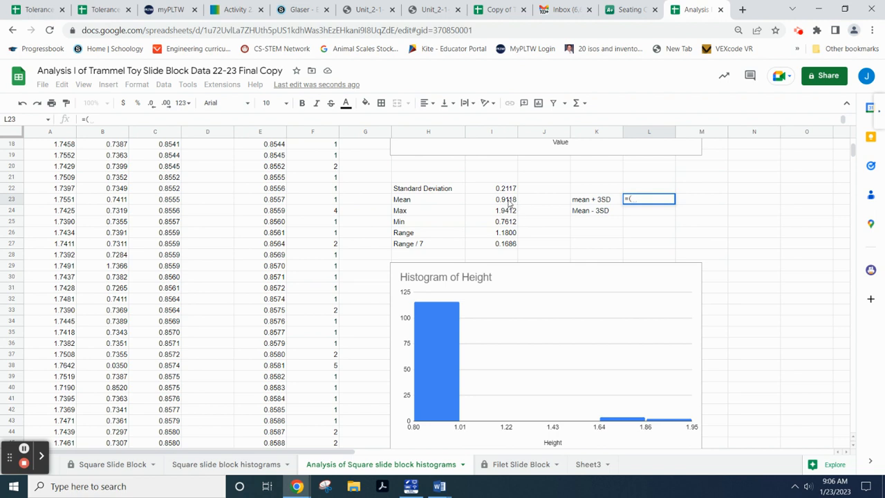
click(508, 201)
text(+)
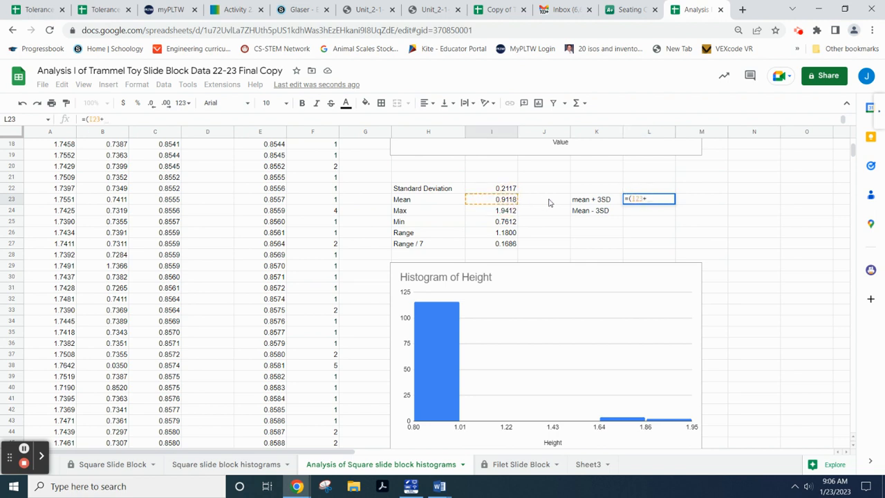
text(3*)
click(504, 190)
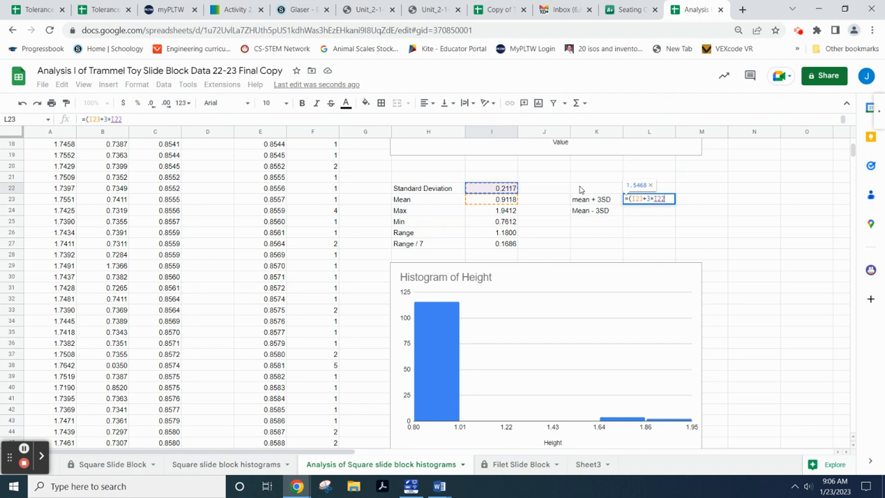
text())
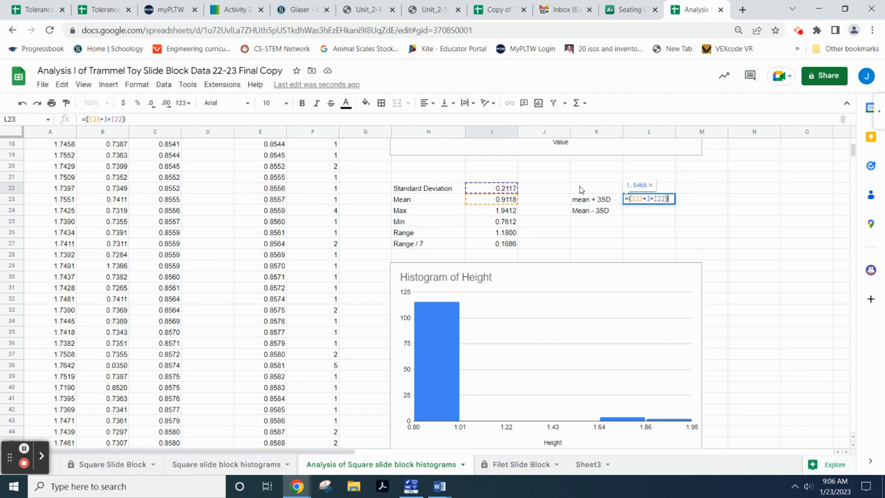
key(Return)
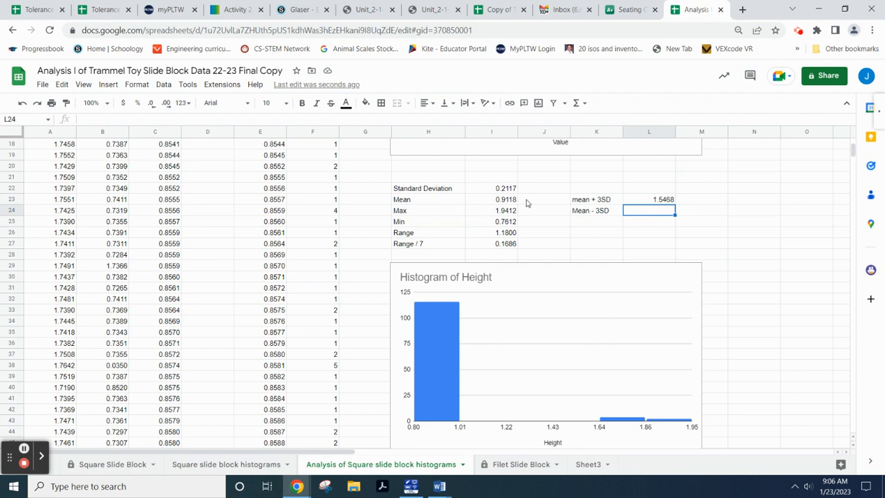
- Enter the lower limit formula =(I23-3*I22) in L24
text(=(I23-3*)
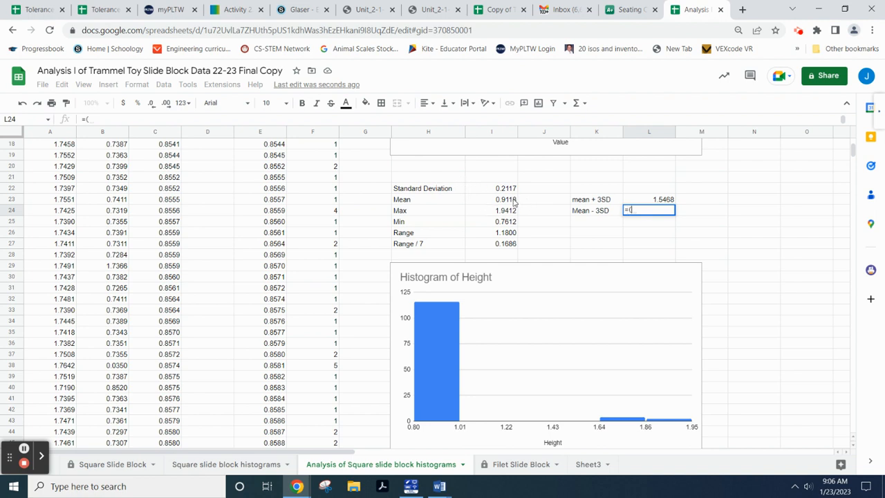
click(514, 200)
text(-3*)
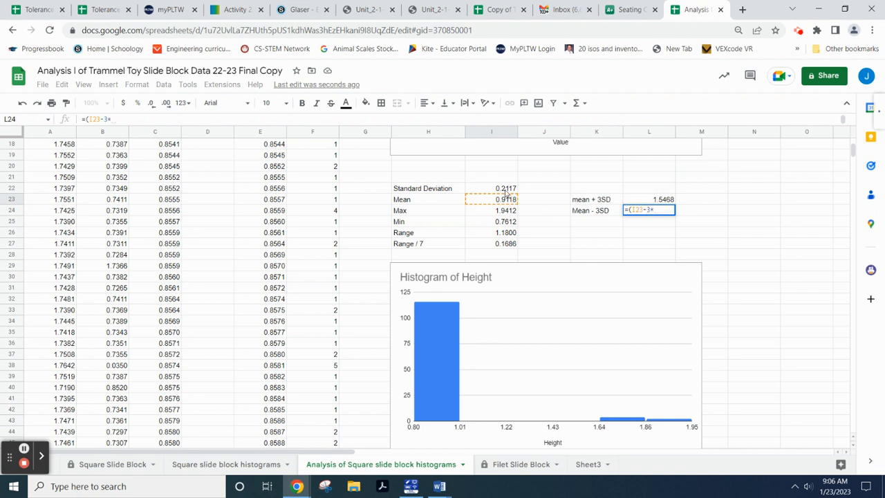
click(507, 190)
text())
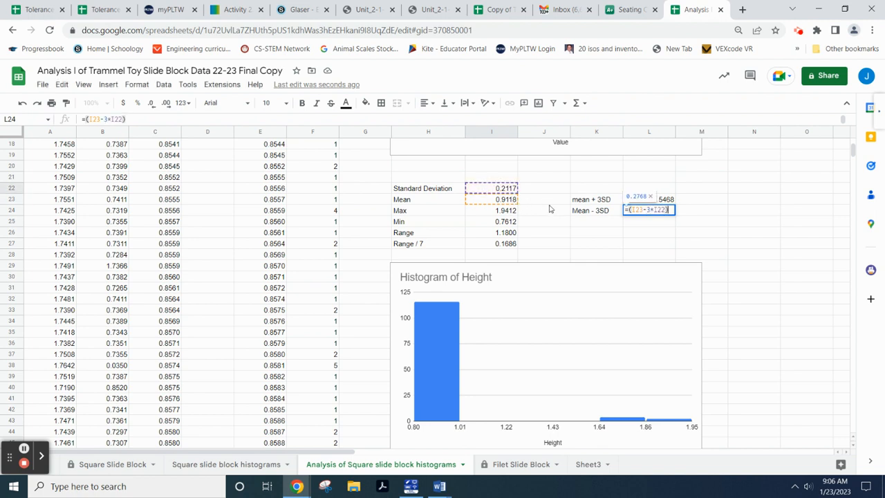
key(Return)
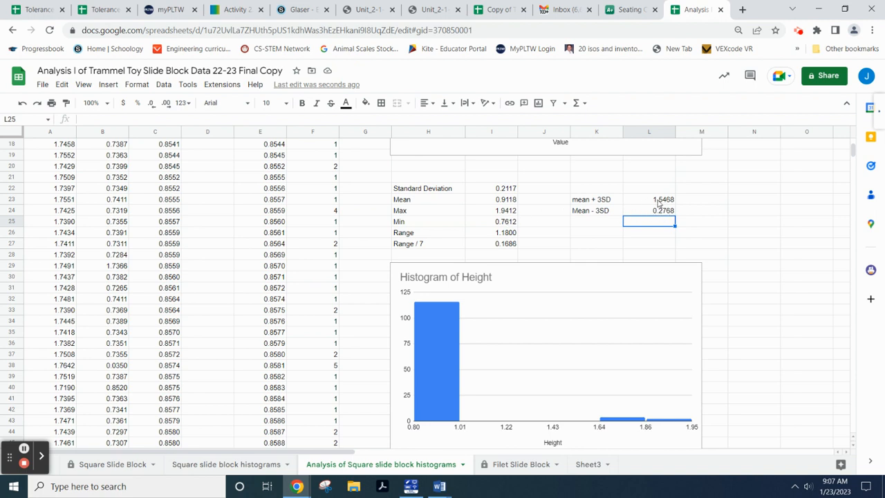
scroll(192, 242, up, 5)
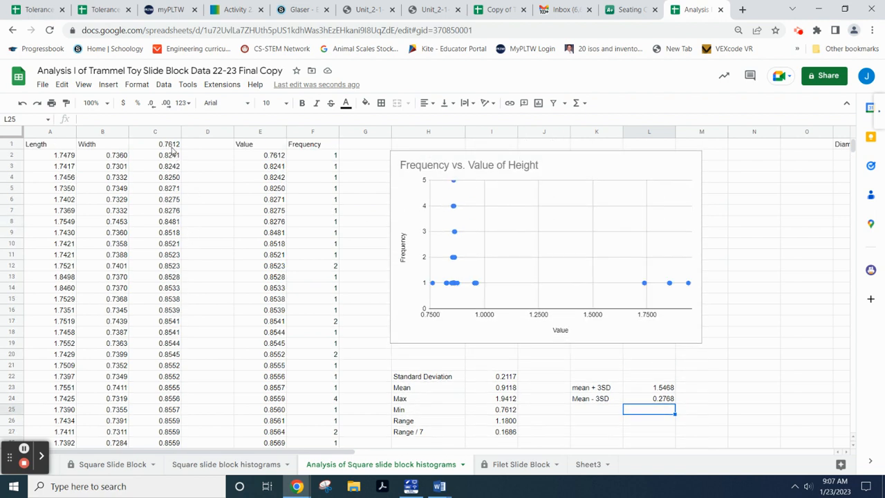
scroll(649, 308, down, 1)
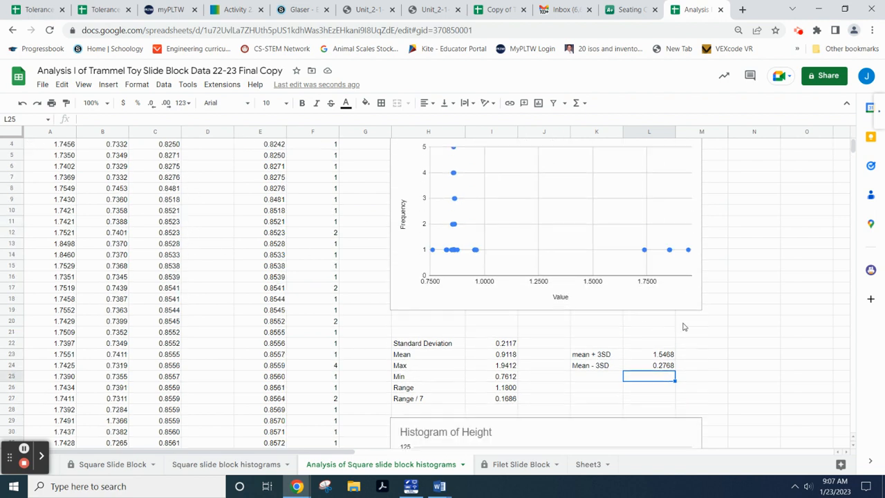
scroll(186, 290, down, 20)
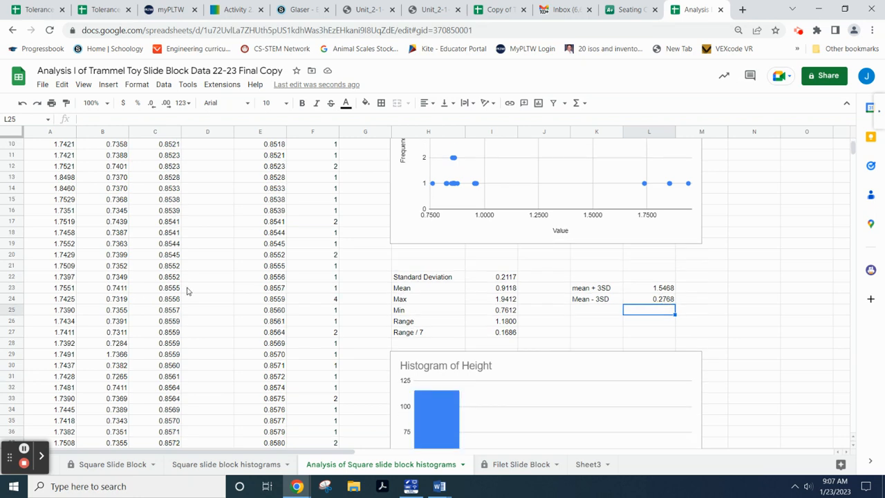
scroll(185, 290, down, 7)
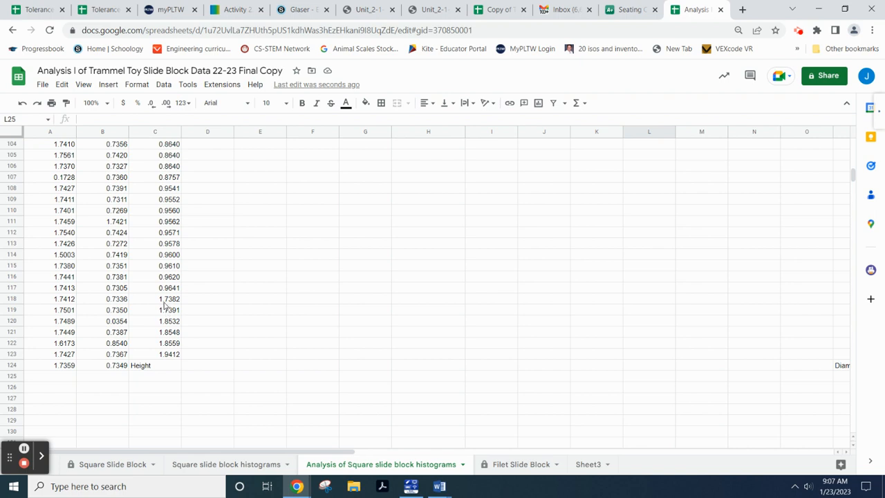
- Move the heights 1.7382–1.9412 from C118:C123 into D118:D123 and clear the originals
drag(165, 299, 166, 356)
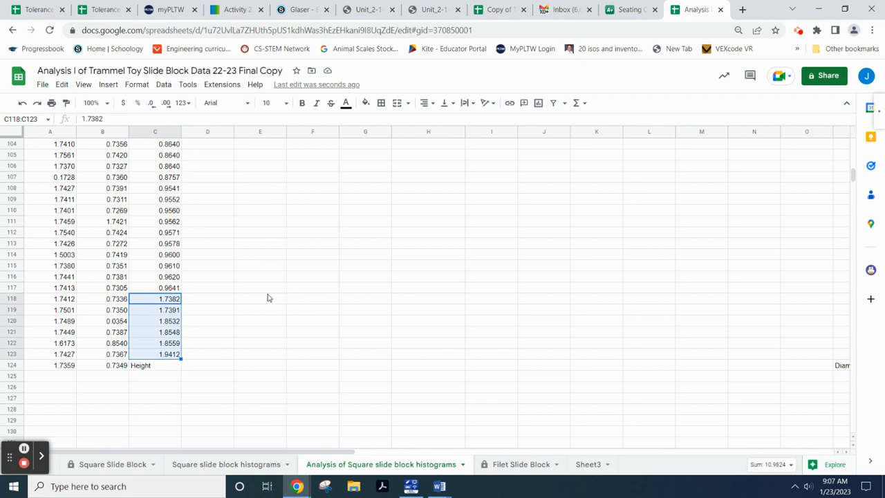
scroll(205, 270, up, 10)
scroll(217, 207, up, 7)
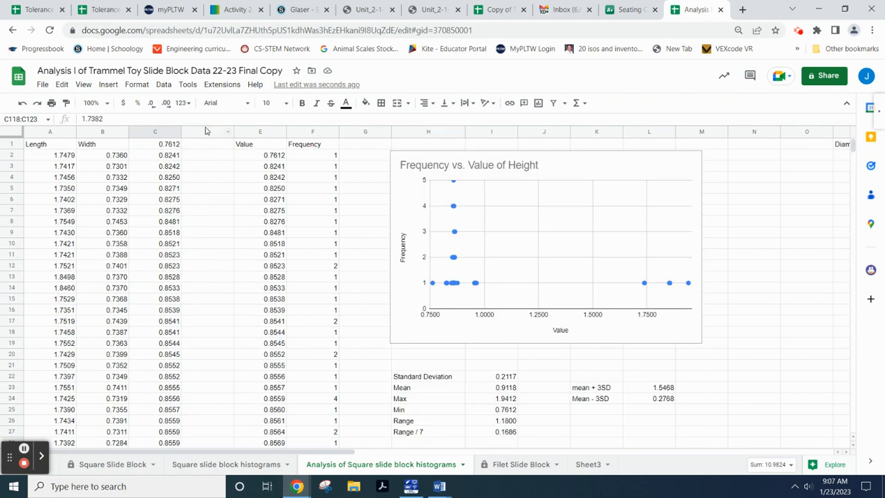
scroll(216, 324, down, 15)
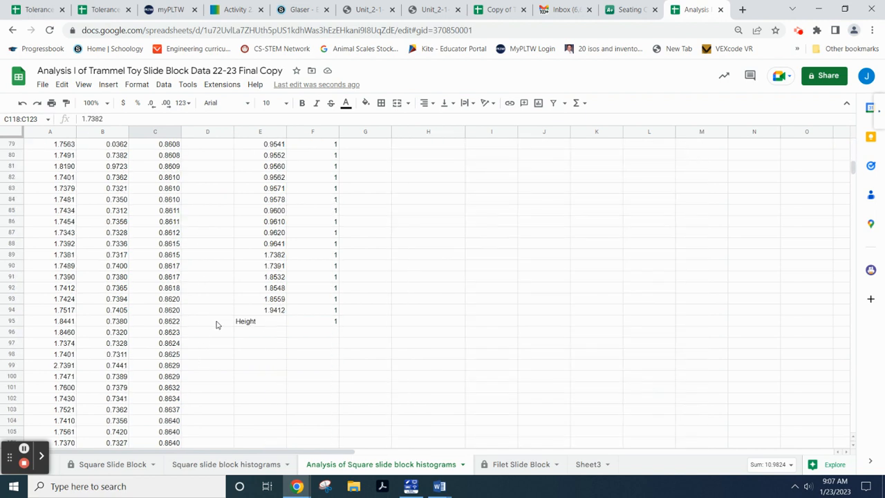
scroll(216, 324, down, 3)
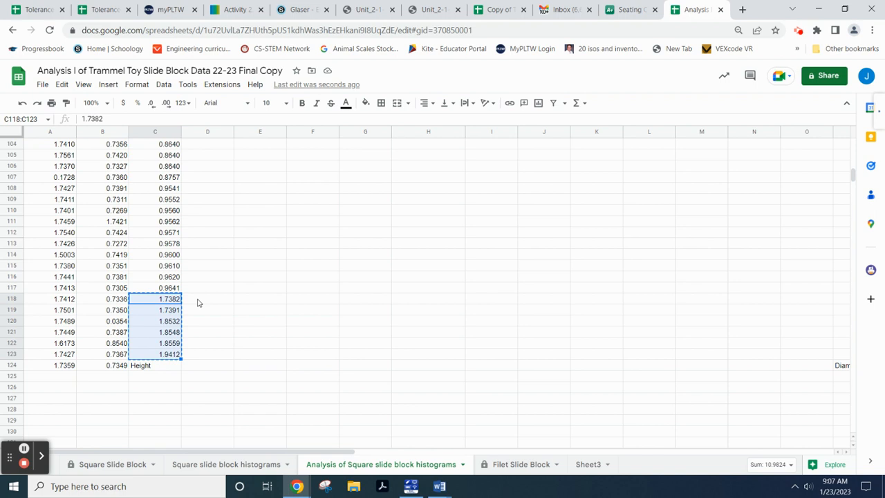
click(197, 302)
key(ctrl+v)
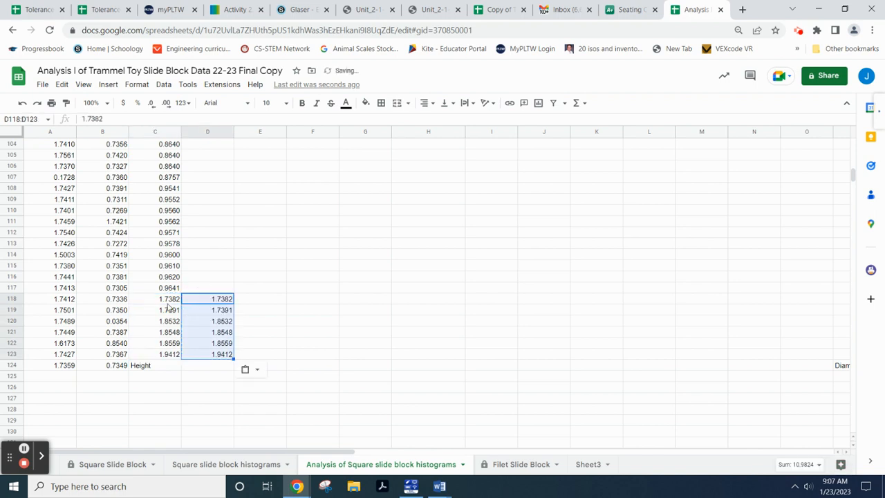
drag(168, 300, 169, 356)
key(Delete)
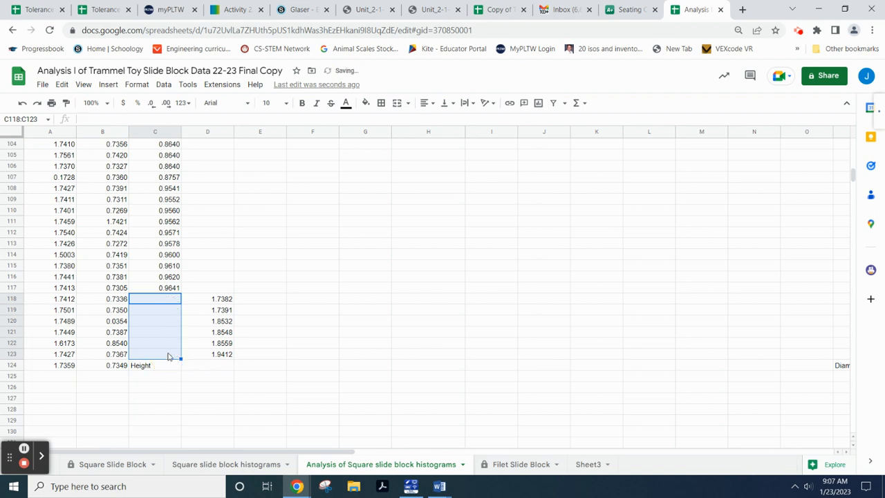
click(207, 393)
scroll(340, 287, up, 9)
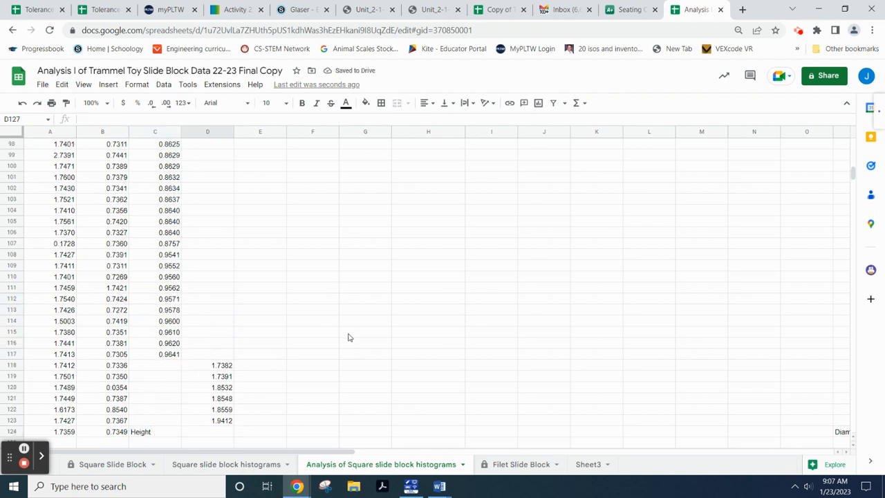
scroll(300, 349, up, 20)
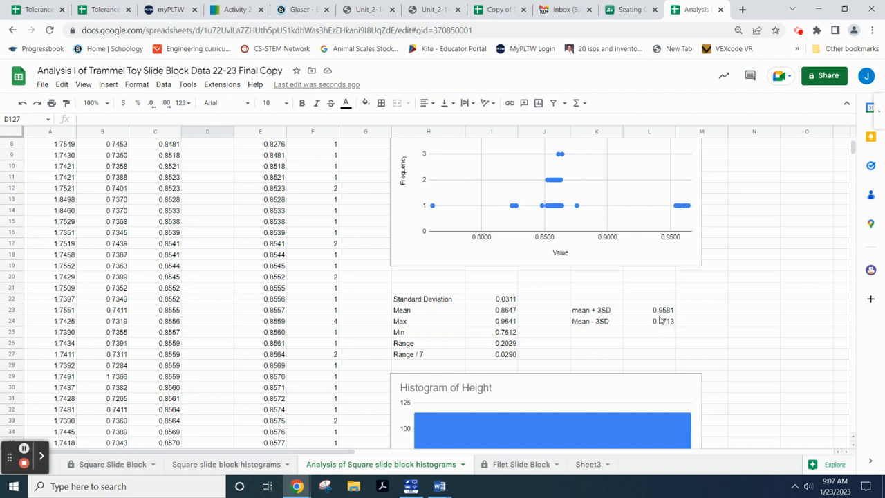
- Change the Height histogram's bucket size to .0311 in the chart editor, then close it
scroll(503, 358, down, 4)
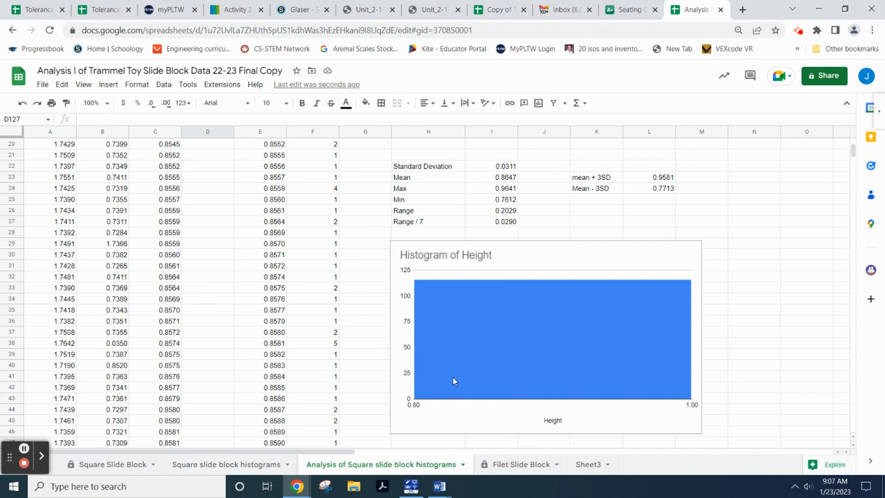
double_click(579, 264)
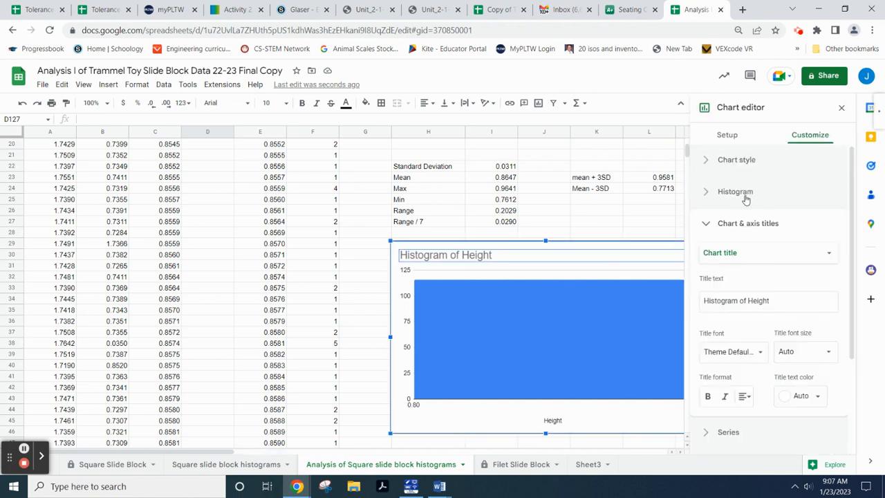
click(737, 192)
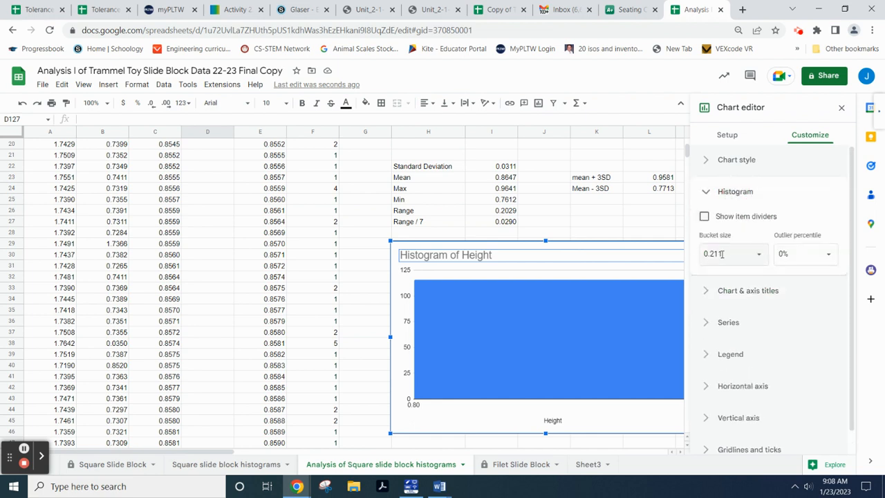
click(721, 254)
text(.0)
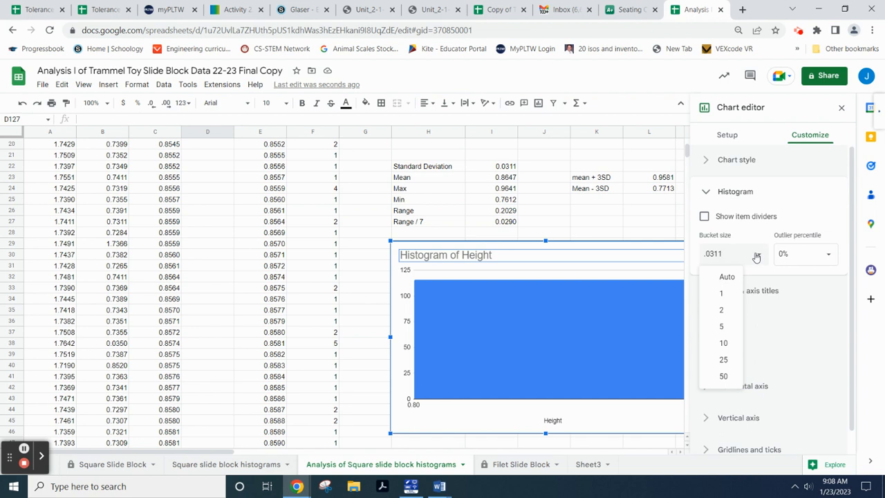
text(311)
key(Return)
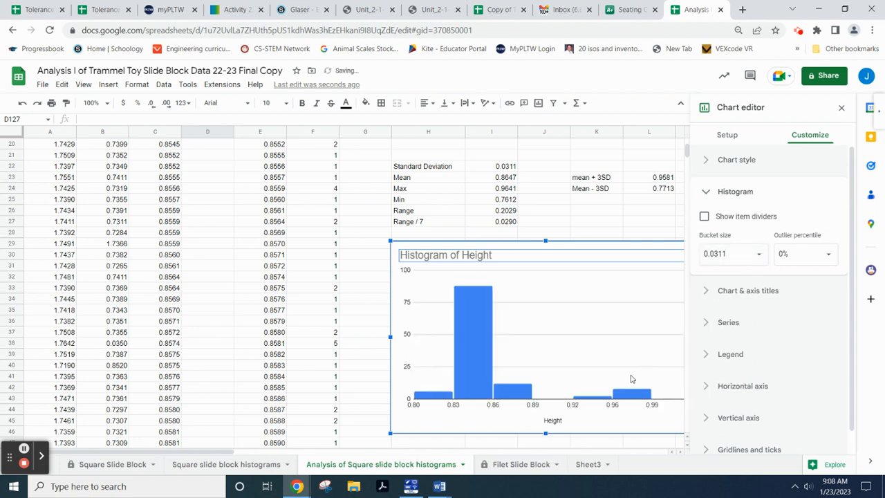
click(369, 200)
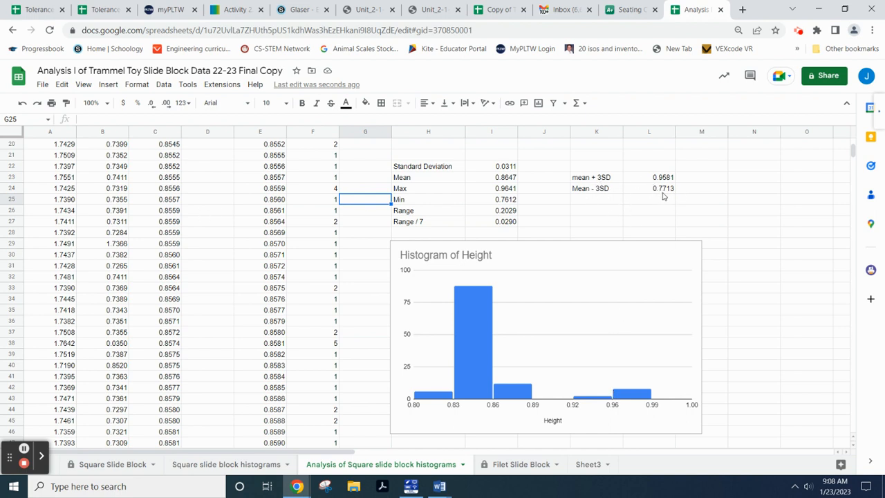
- Copy 0.7612 from C1 into D1 and clear C1
scroll(666, 196, up, 6)
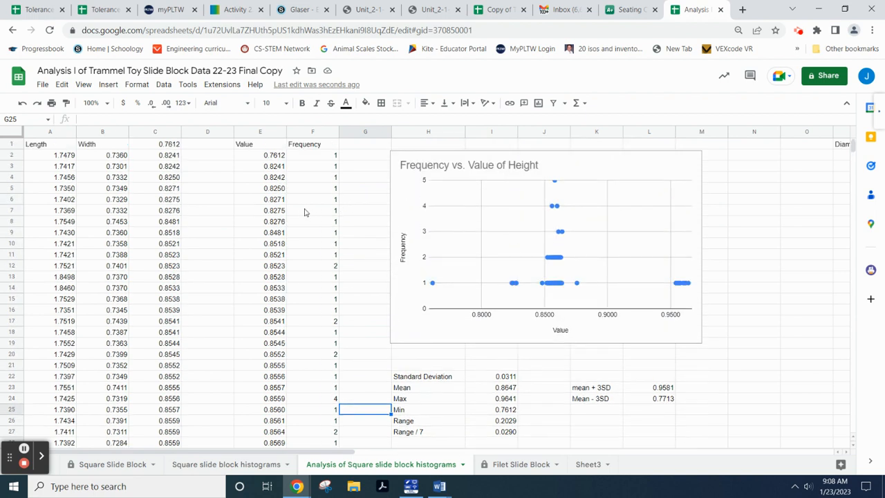
click(274, 156)
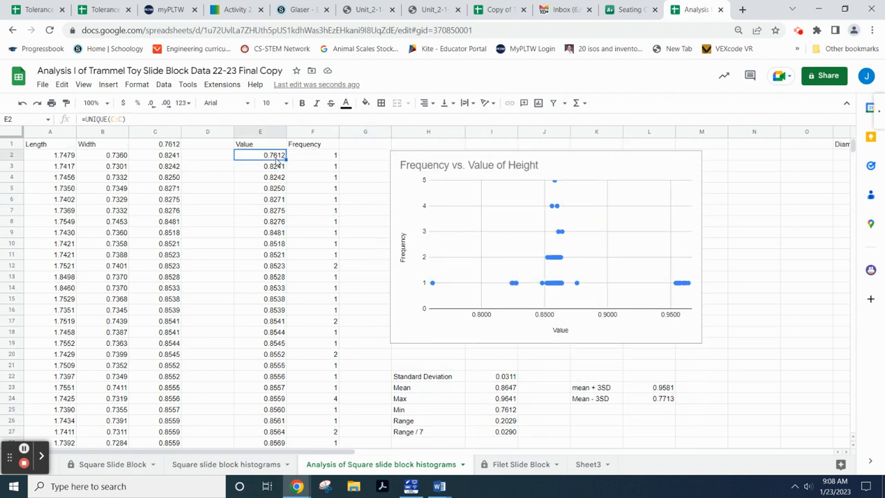
click(176, 145)
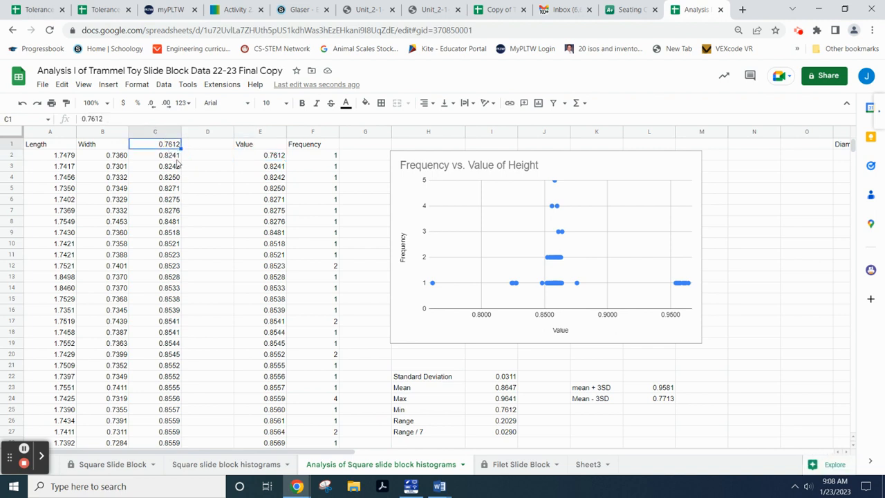
key(ctrl+c)
click(211, 145)
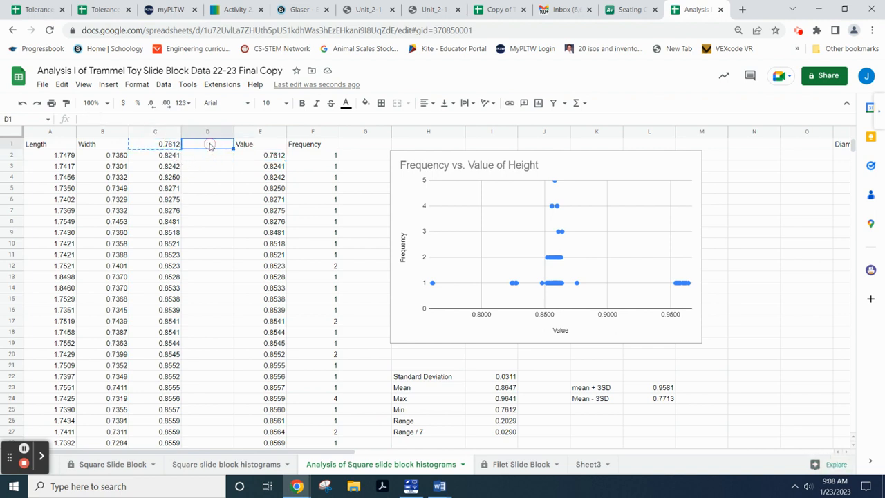
key(ctrl+v)
click(168, 147)
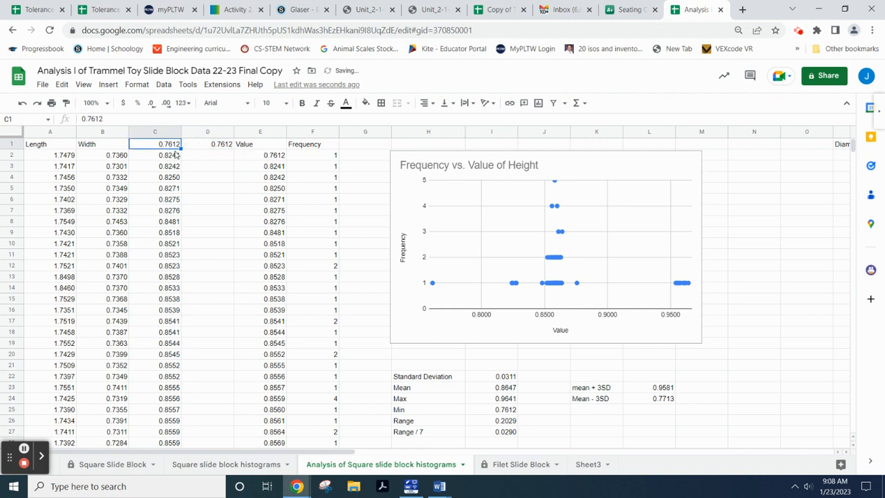
key(Delete)
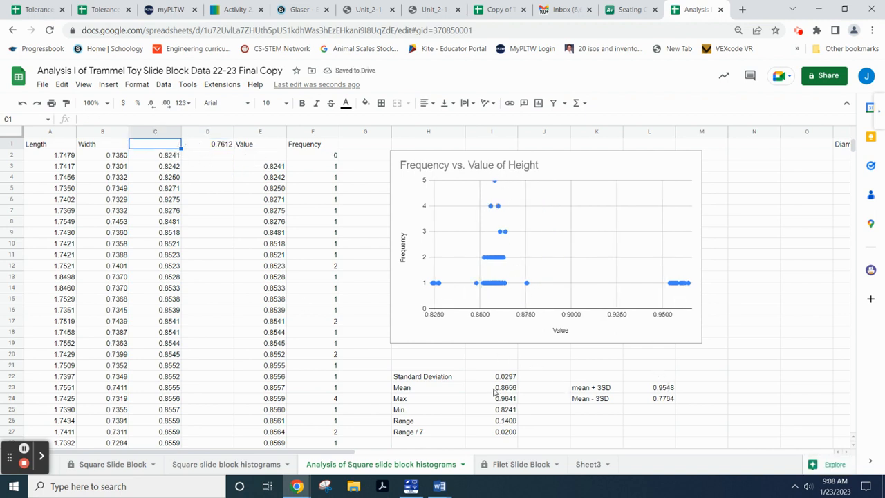
scroll(507, 387, down, 1)
scroll(506, 387, down, 6)
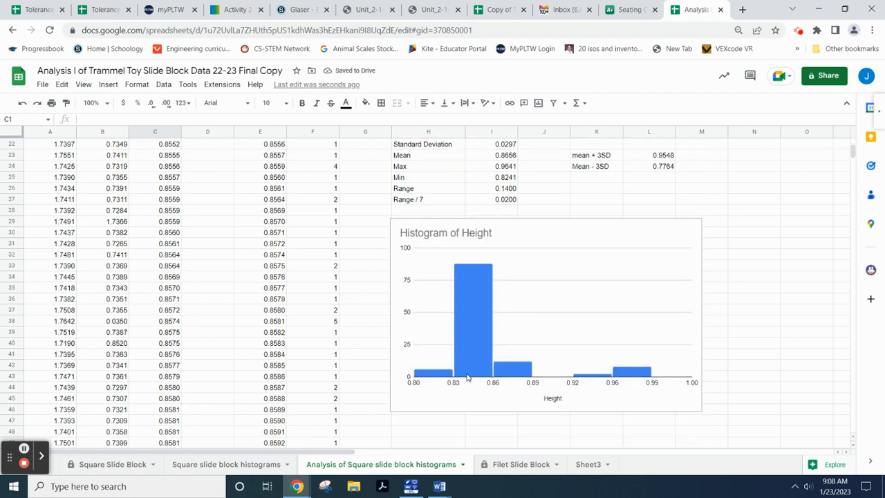
scroll(452, 377, up, 7)
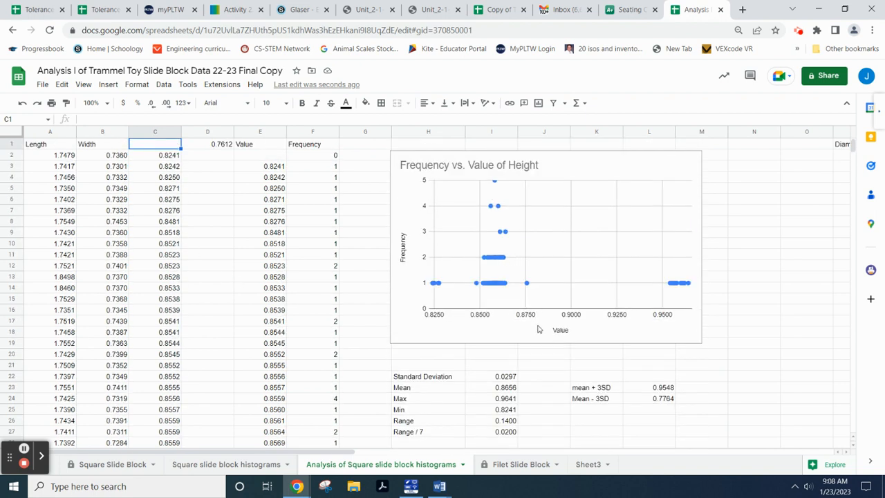
scroll(689, 407, down, 4)
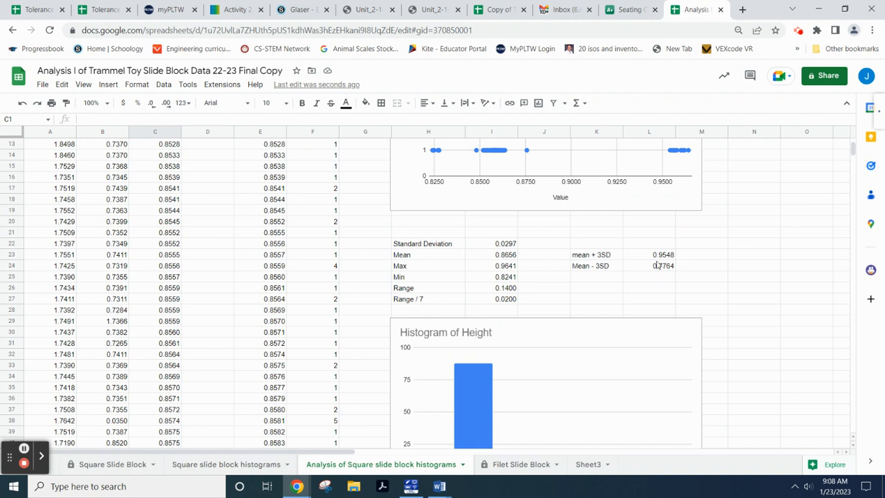
scroll(364, 238, down, 15)
scroll(176, 332, down, 12)
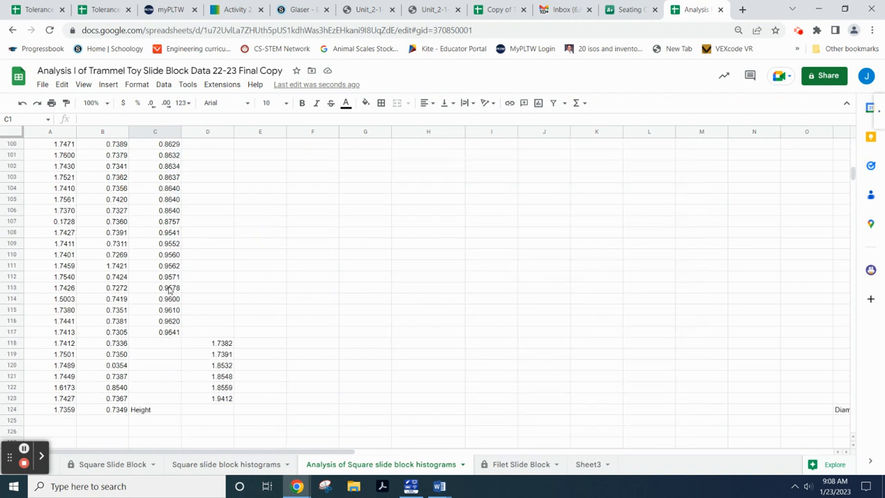
- Move the nine high heights 0.9552–0.9641 from C109:C117 into D109 and clear C109:C117
scroll(530, 267, up, 20)
scroll(535, 262, up, 13)
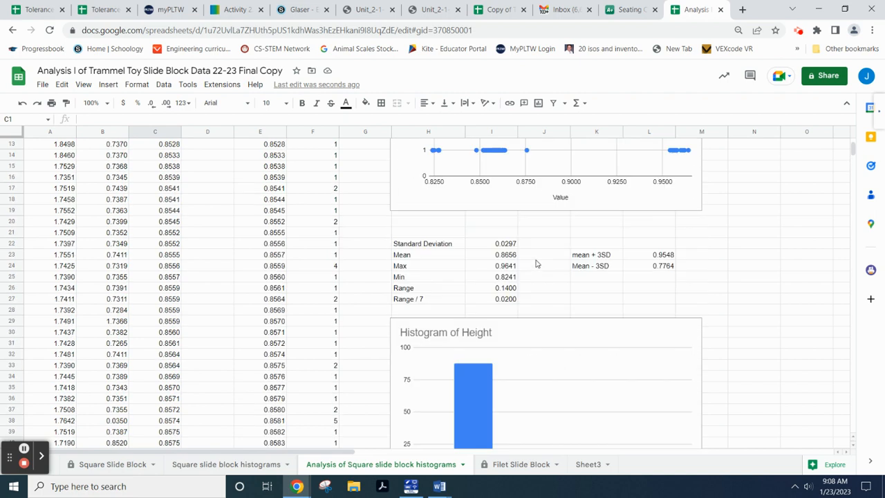
scroll(602, 362, down, 1)
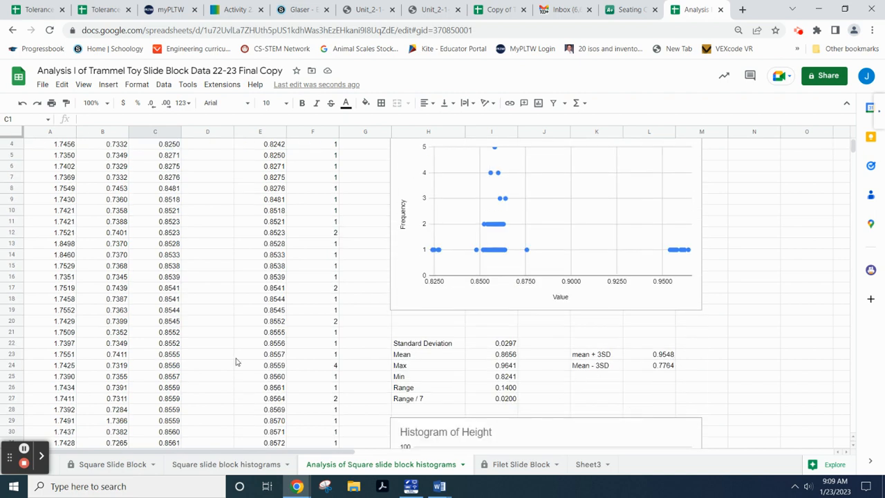
scroll(198, 358, down, 20)
scroll(198, 357, down, 4)
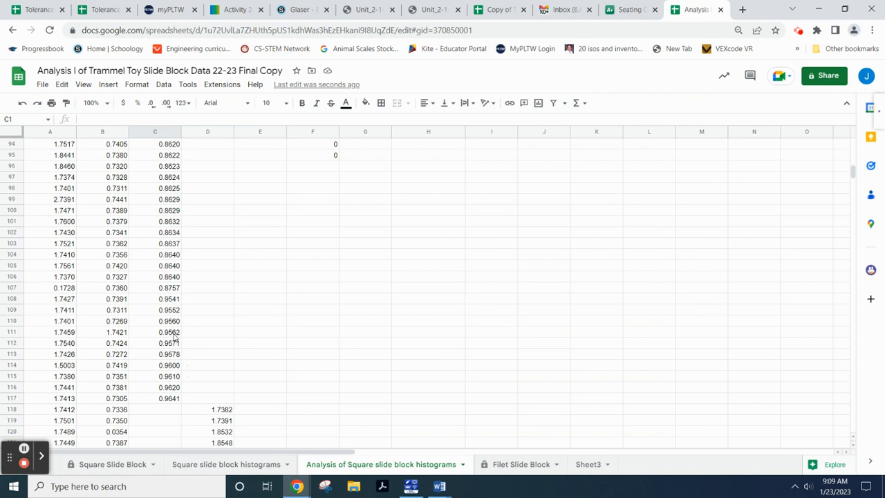
drag(173, 312, 169, 401)
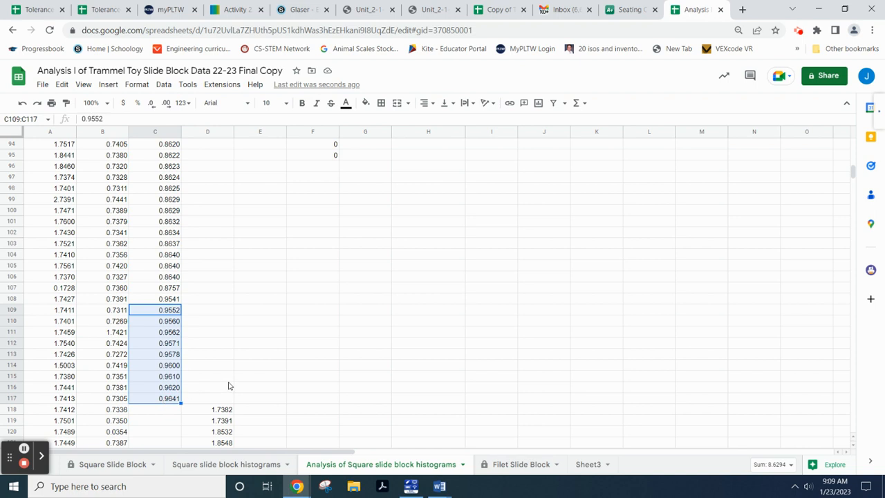
click(212, 312)
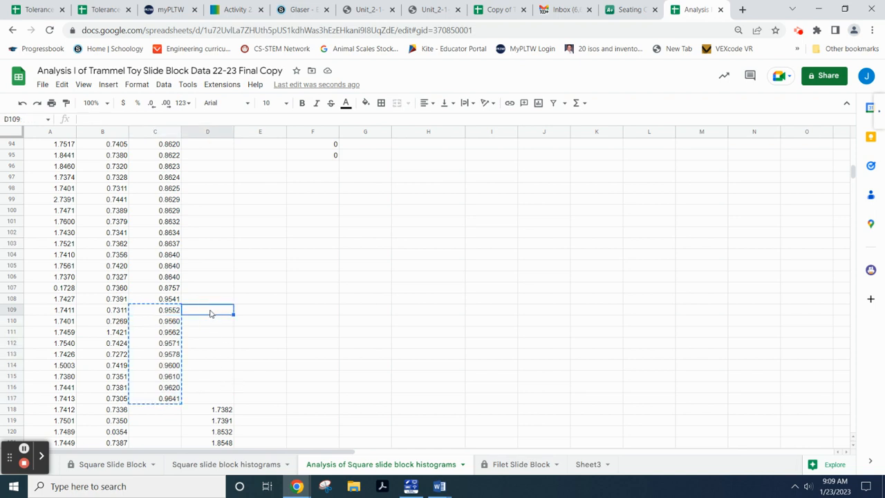
key(ctrl+v)
drag(170, 312, 169, 400)
key(Delete)
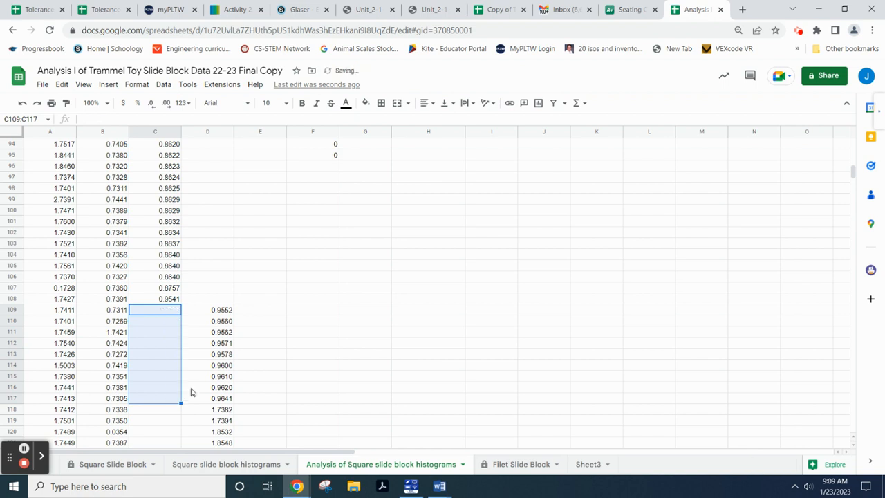
scroll(300, 336, up, 15)
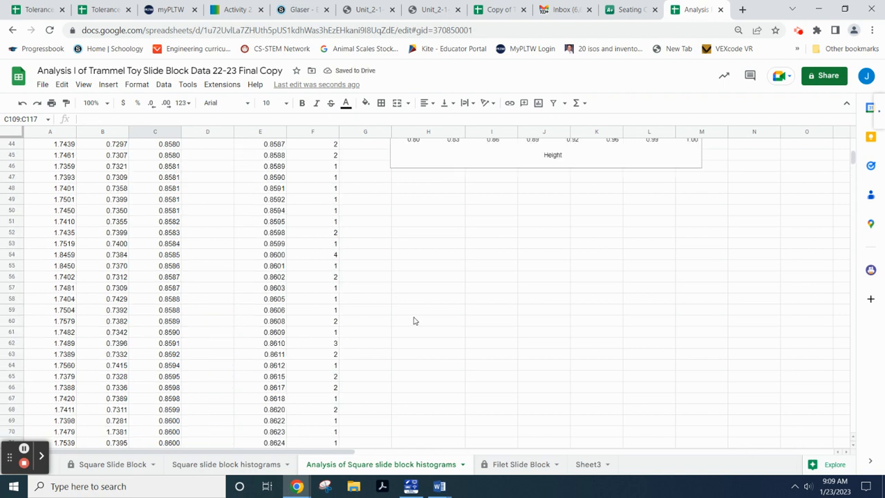
scroll(432, 327, up, 2)
scroll(550, 398, down, 1)
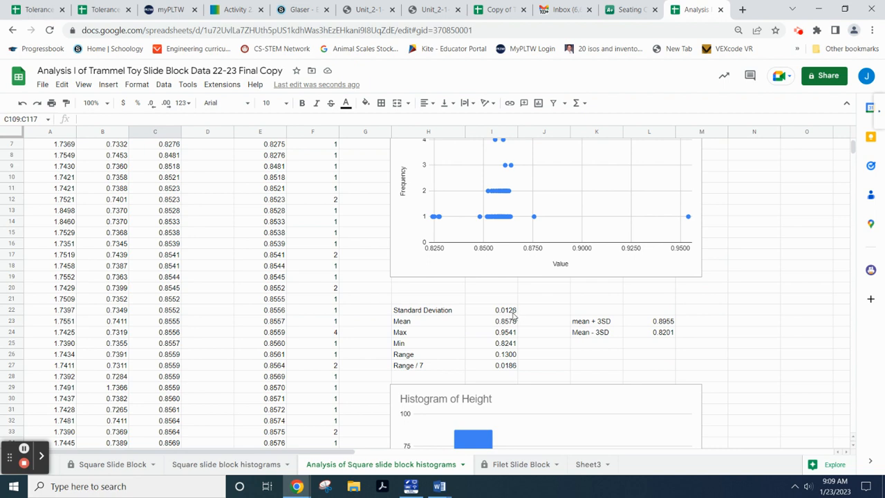
- Set the Height histogram's bucket size to 0.0126 in the chart editor's Histogram options
double_click(564, 405)
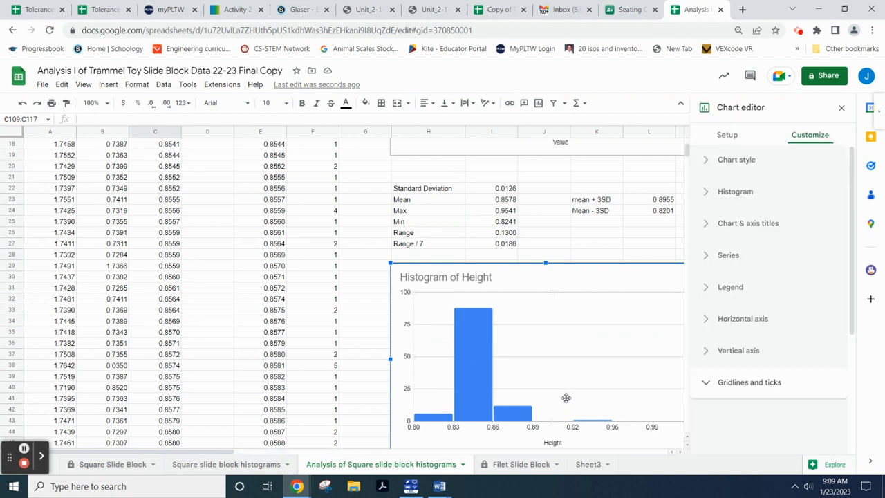
click(714, 195)
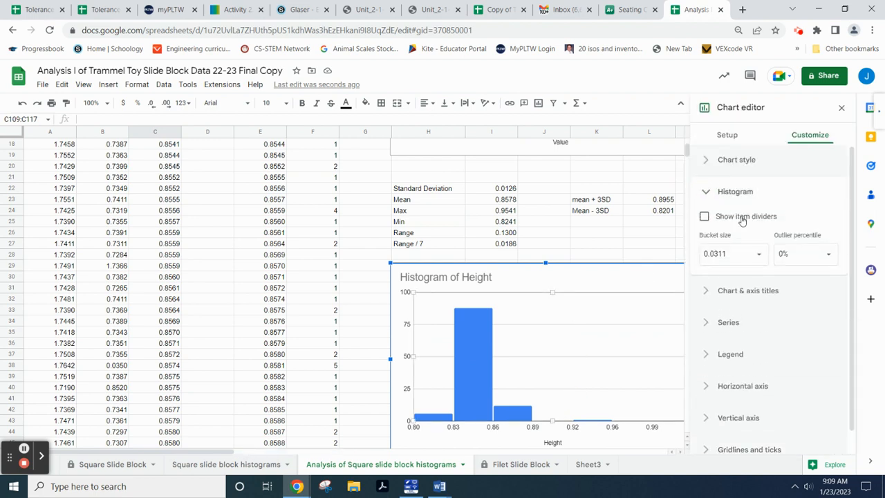
click(741, 254)
text(.)
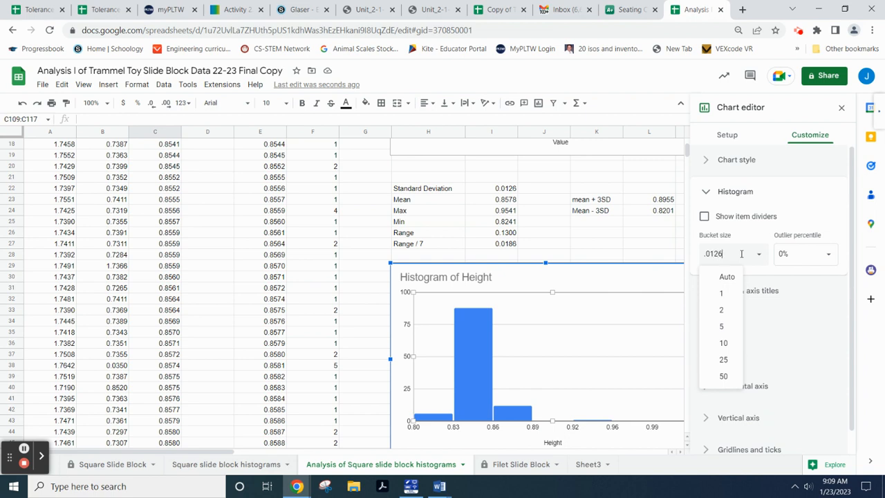
key(Return)
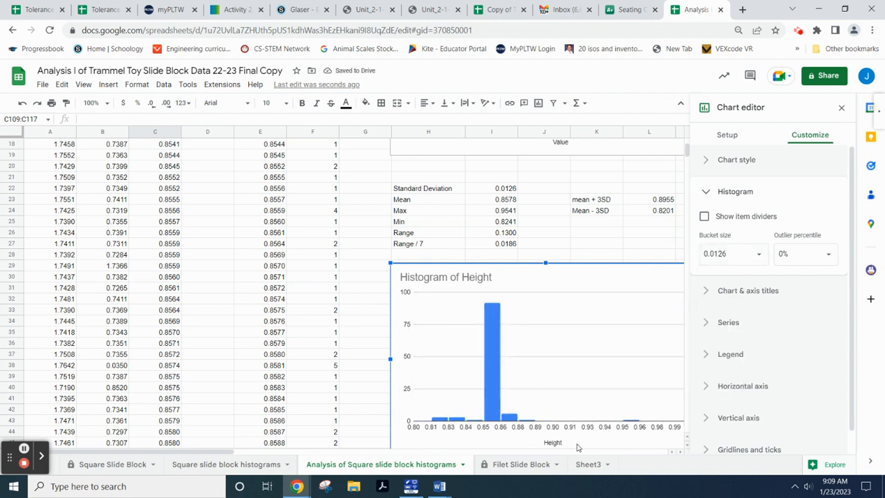
- Close the chart editor to show the Height histogram beside mean 0.8578 and SD 0.0126
click(841, 108)
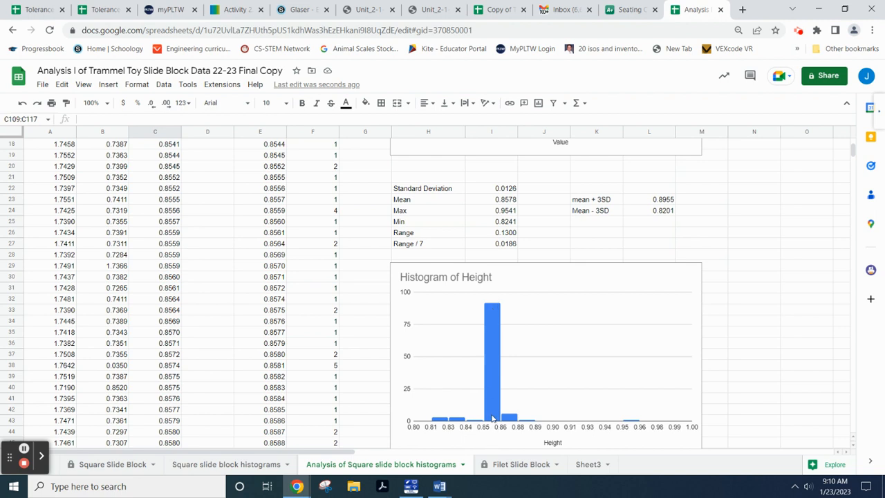
click(493, 324)
click(494, 336)
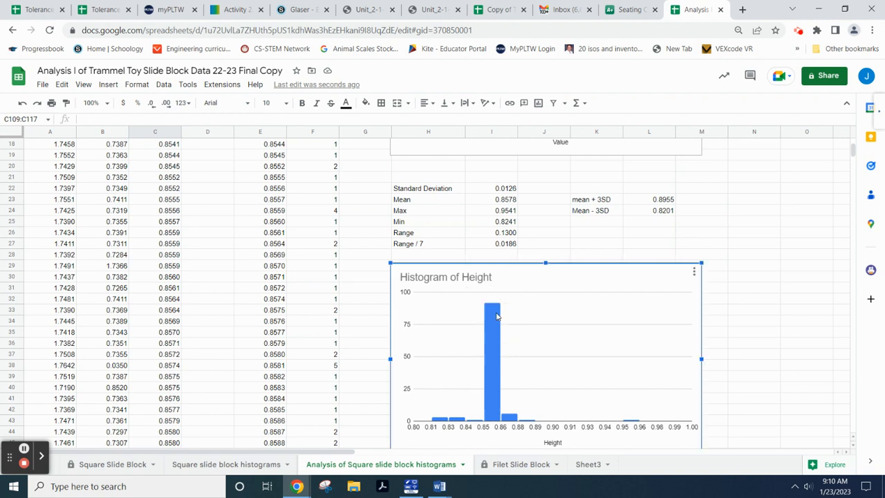
mouse_move(499, 325)
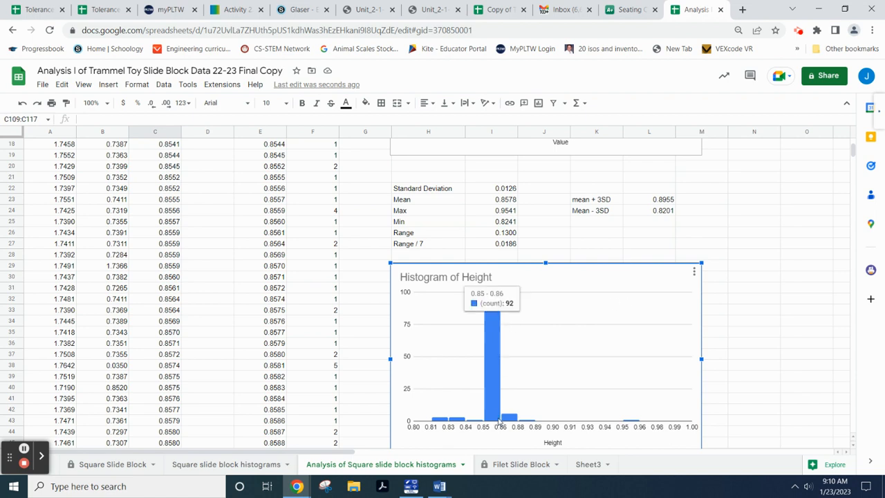
mouse_move(509, 423)
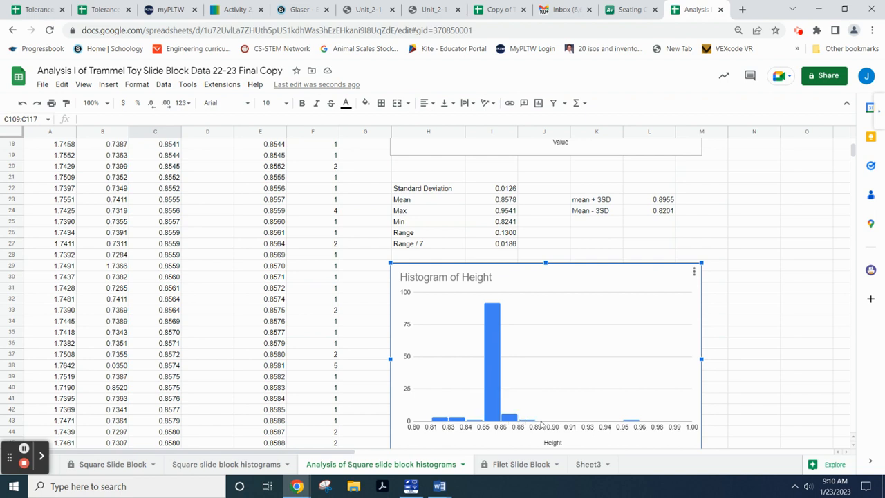
mouse_move(493, 391)
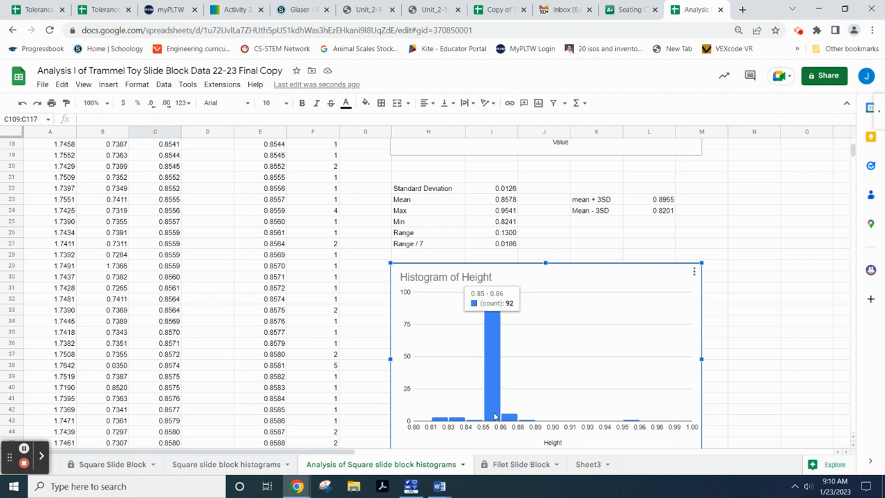
mouse_move(443, 421)
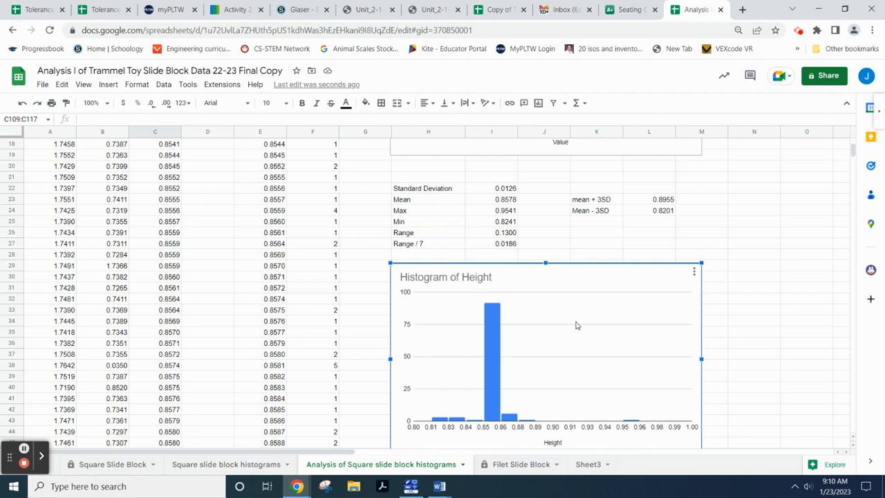
scroll(500, 326, down, 1)
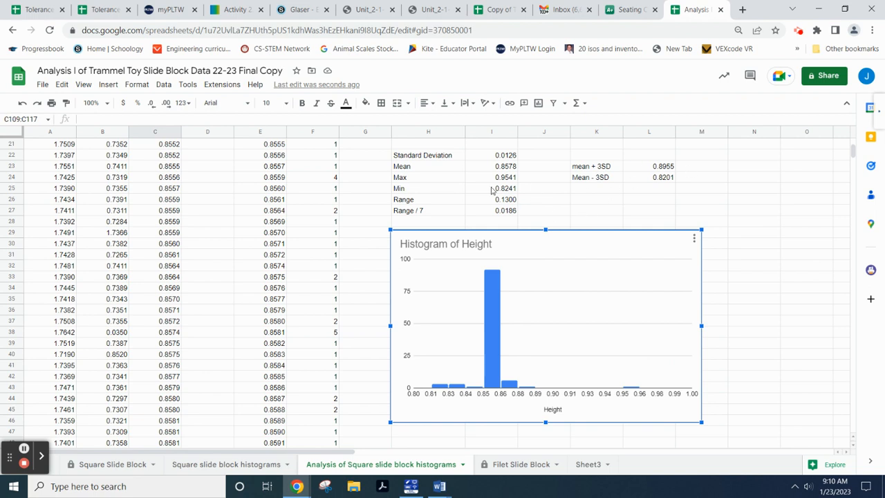
scroll(636, 193, up, 1)
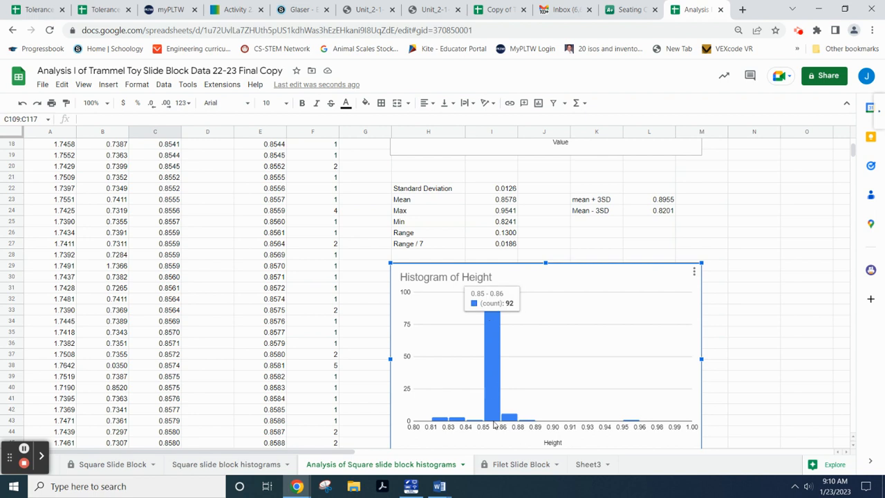
mouse_move(495, 407)
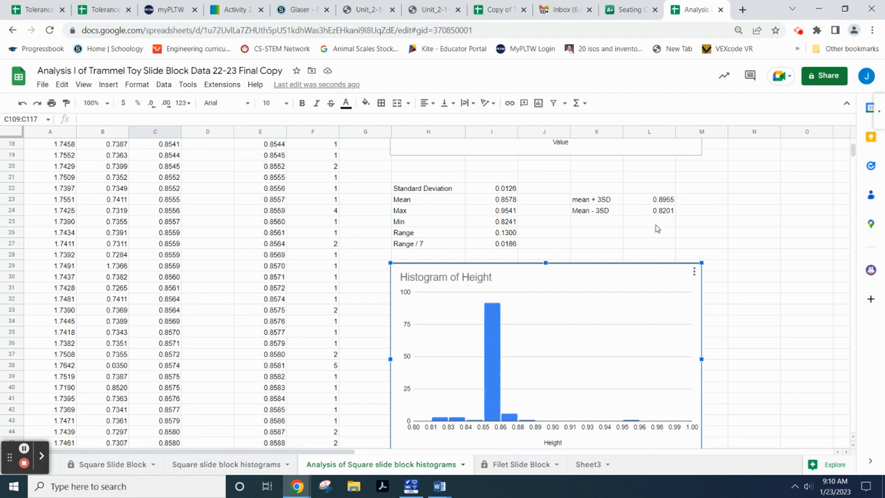
scroll(531, 228, up, 1)
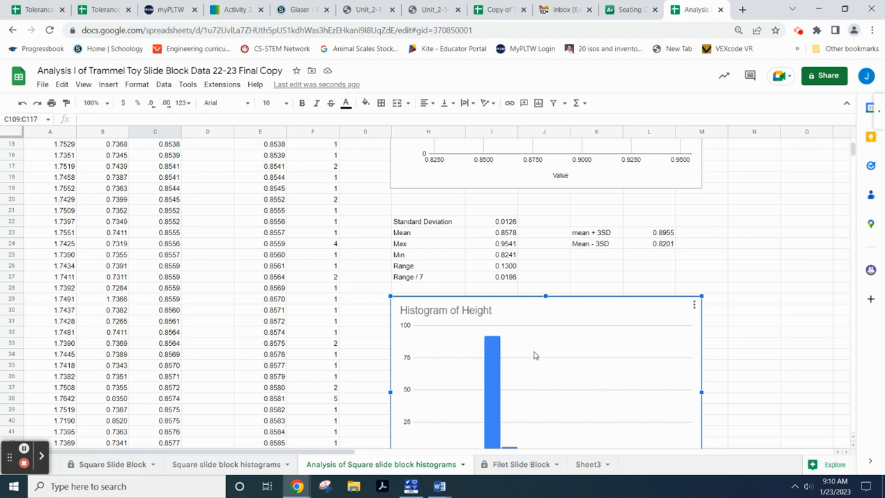
scroll(539, 377, down, 2)
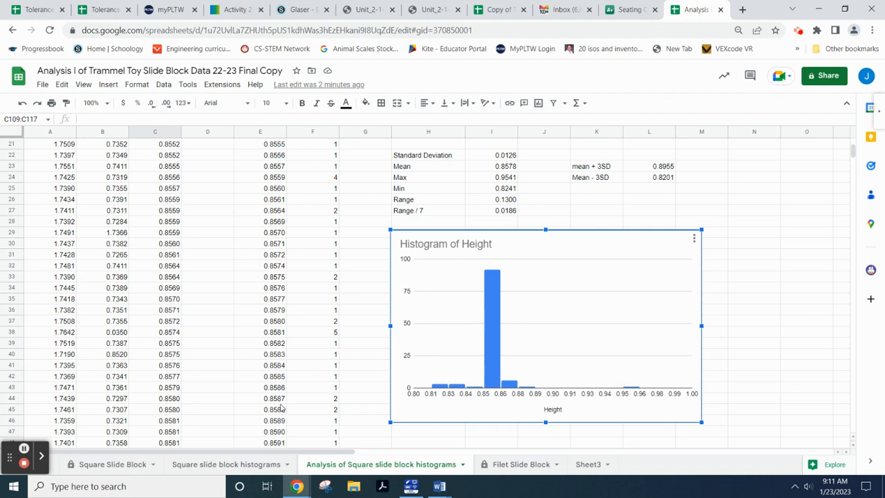
scroll(296, 389, down, 1)
- Move the 0.9541 height from cell C108 into D108 and clear C108
scroll(296, 389, down, 11)
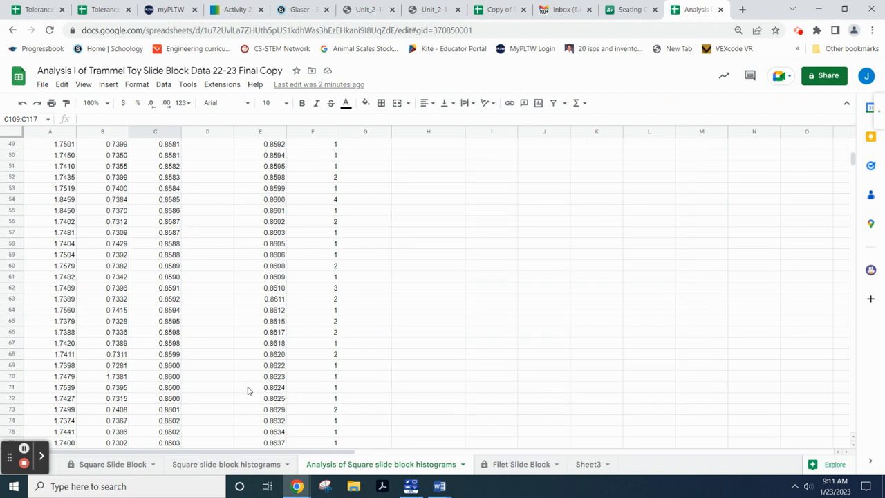
scroll(510, 369, up, 17)
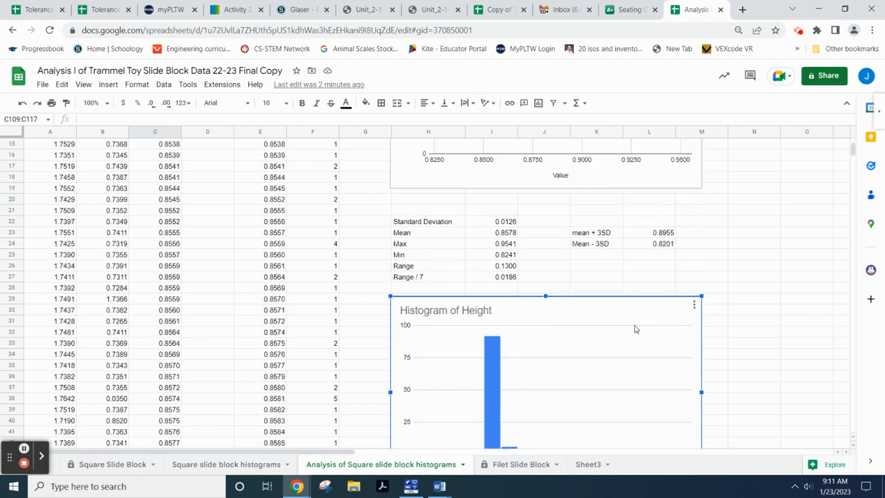
scroll(289, 389, down, 16)
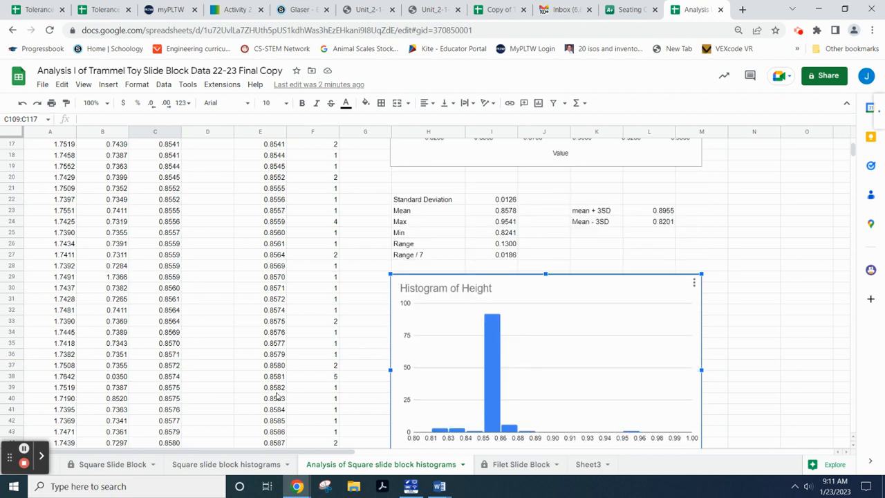
scroll(211, 396, down, 10)
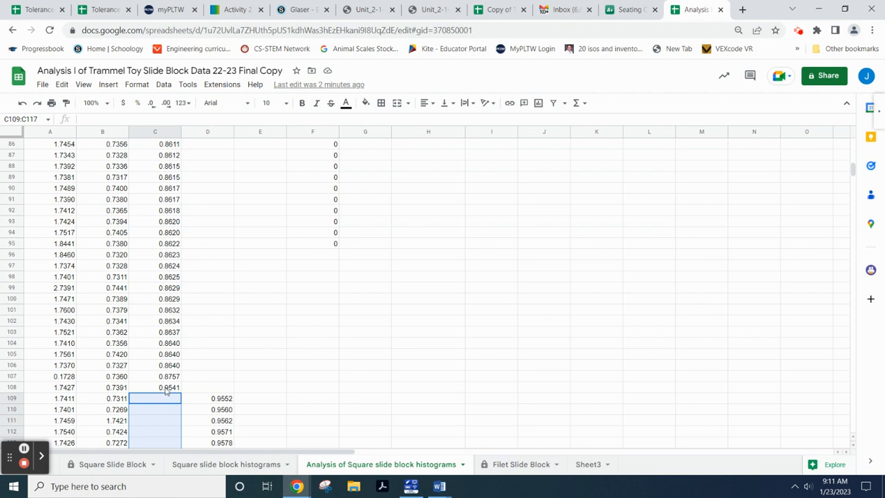
click(168, 389)
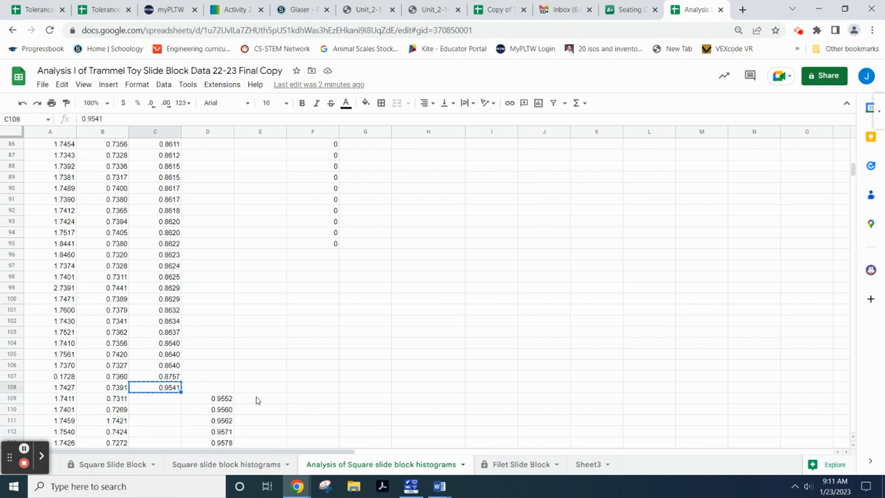
key(ctrl+c)
click(210, 379)
click(211, 385)
key(ctrl+v)
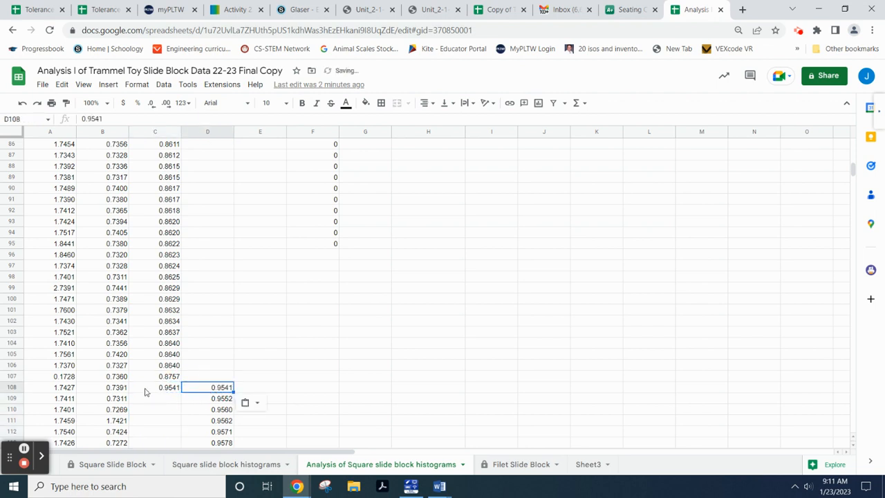
click(159, 389)
key(Delete)
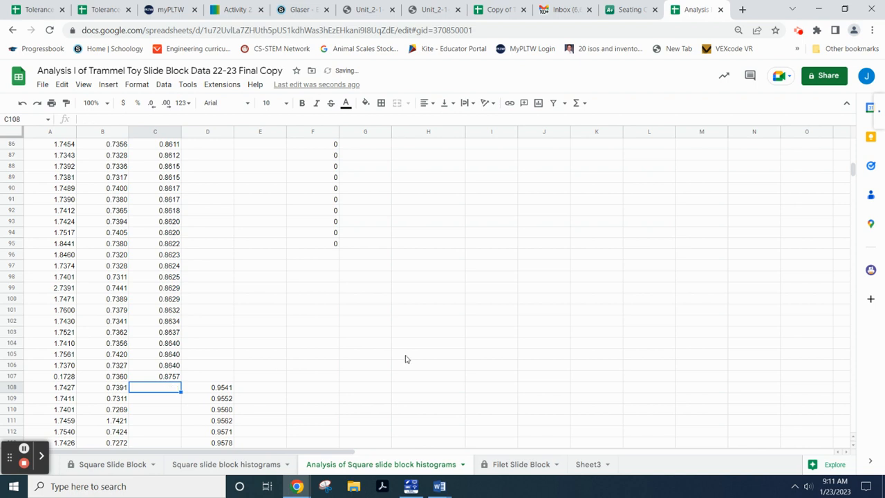
scroll(511, 350, up, 15)
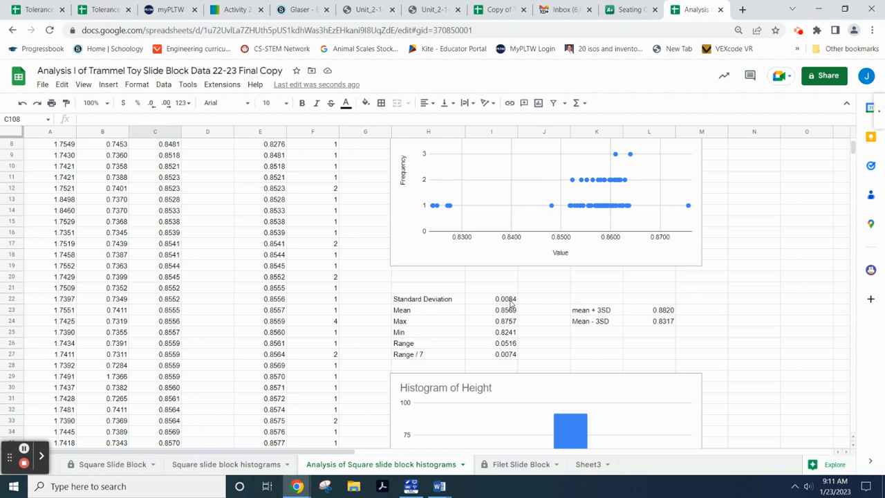
- Change the Histogram of Height bucket size to 0.0084 and close the chart editor
scroll(584, 366, down, 2)
double_click(668, 265)
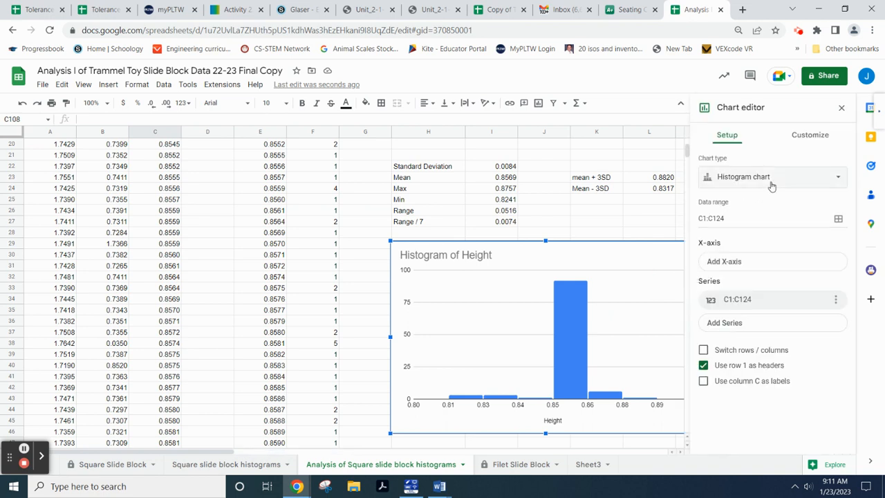
click(810, 136)
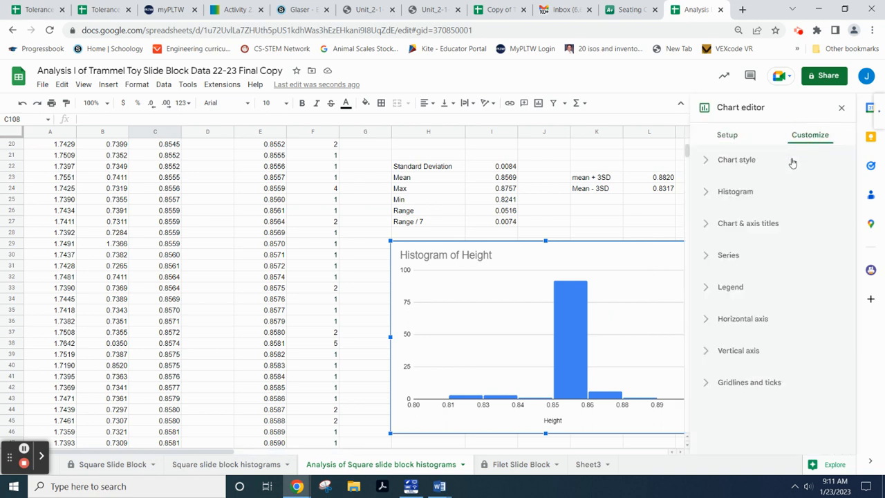
click(705, 193)
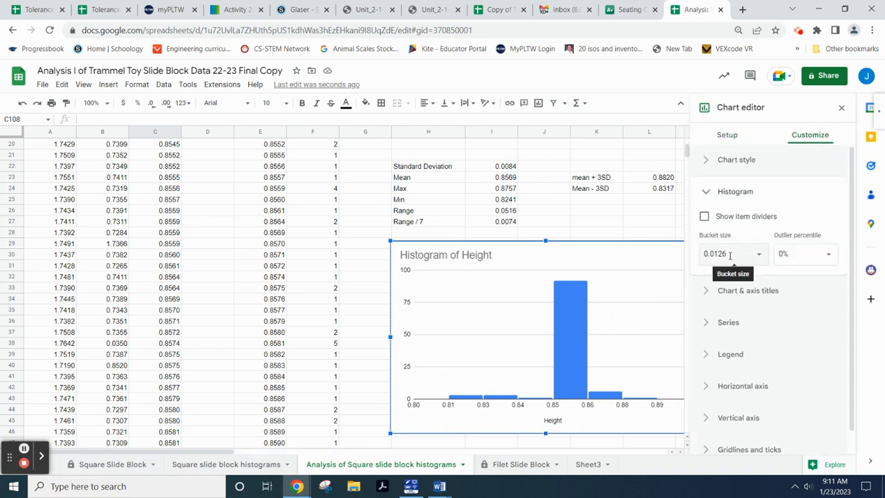
click(728, 253)
text(.0084)
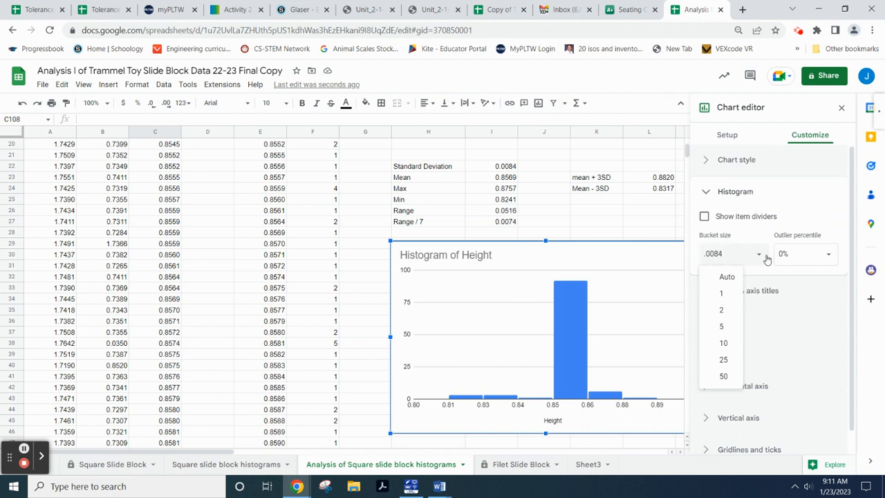
key(Return)
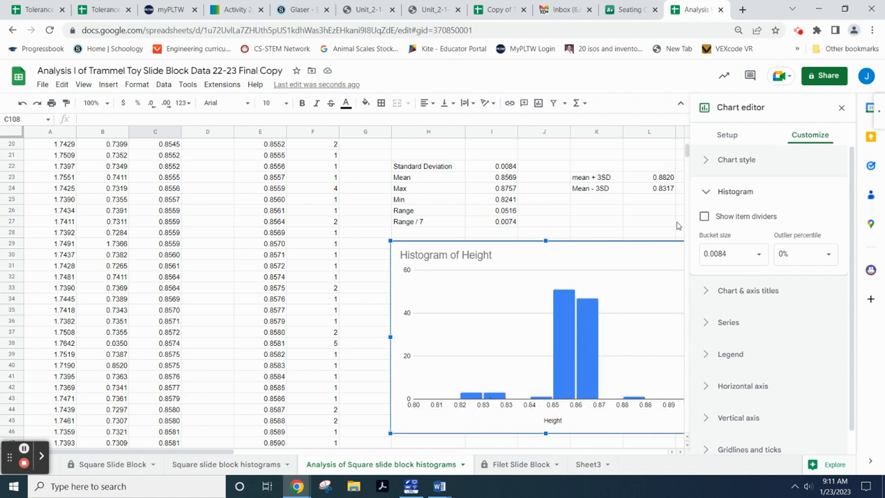
click(841, 107)
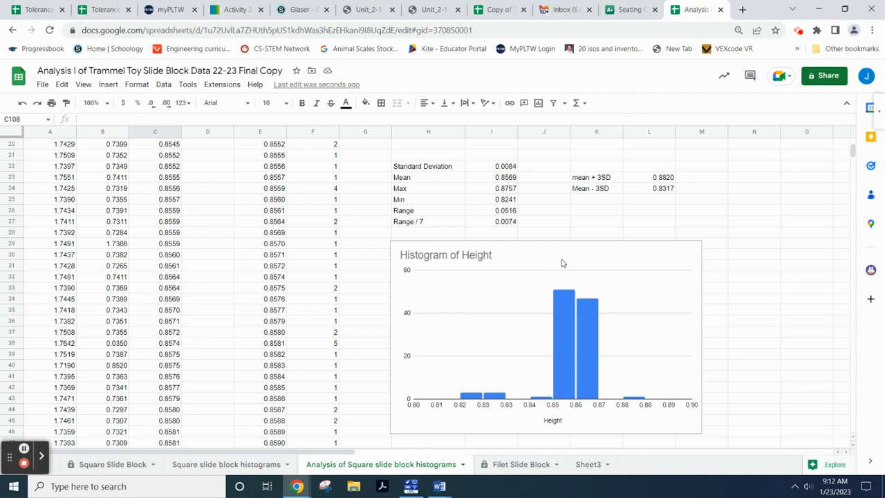
- Switch to the PLTW Inkling tab showing the Empirical Rule bell curve
scroll(551, 306, down, 2)
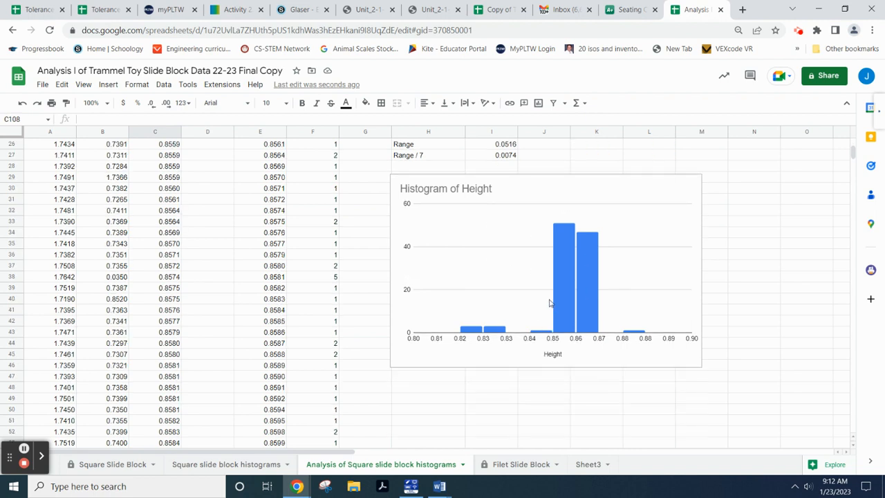
scroll(550, 303, up, 2)
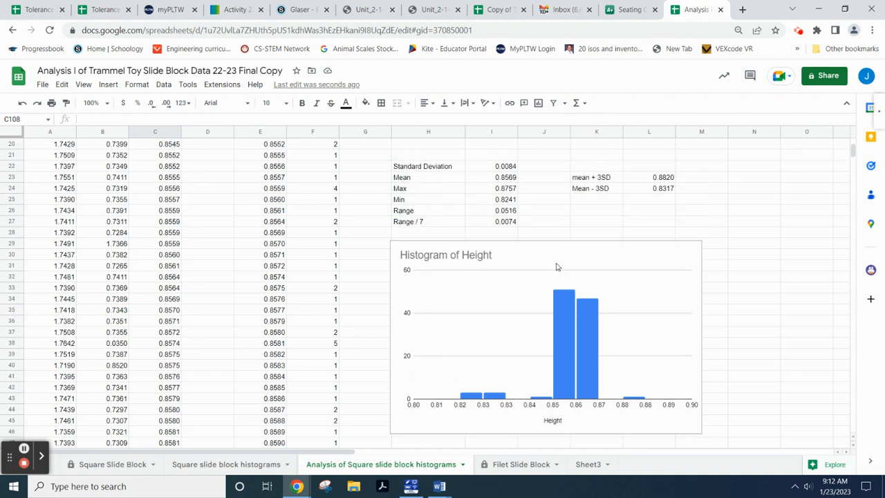
click(246, 13)
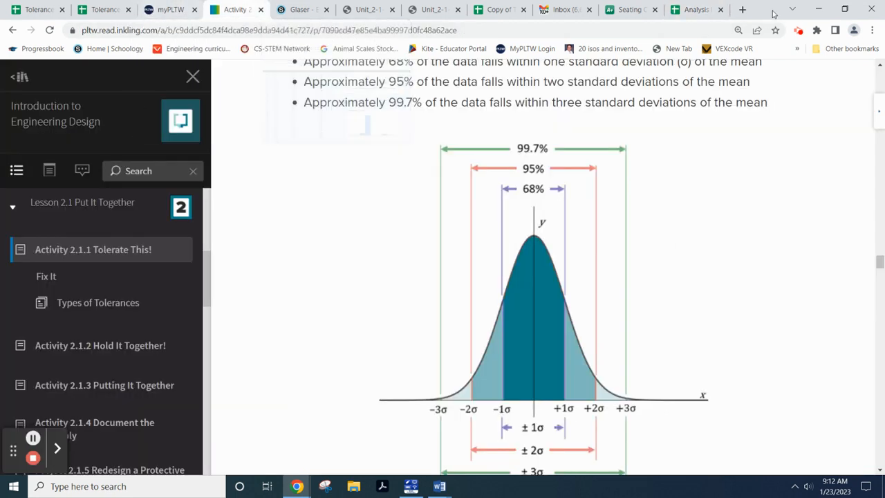
- Go back to the Analysis spreadsheet showing mean 0.8569 and ±3SD limits 0.8820 and 0.8317
click(695, 11)
scroll(570, 304, down, 1)
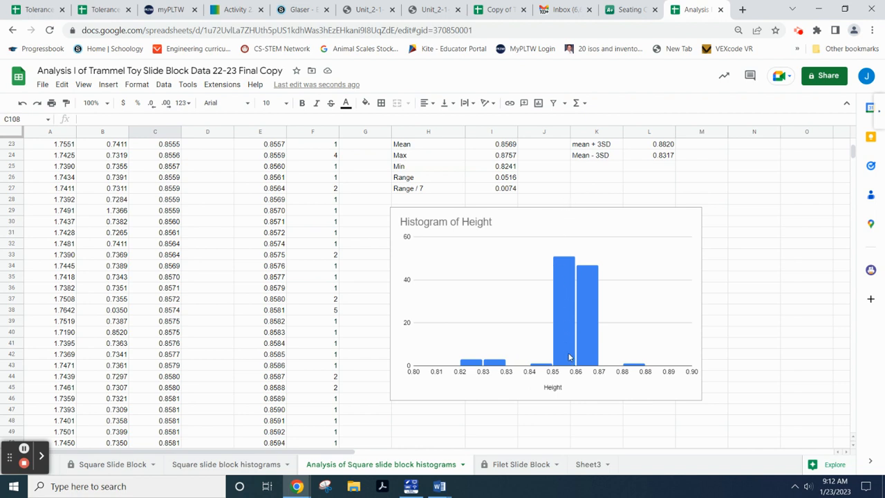
scroll(453, 366, down, 1)
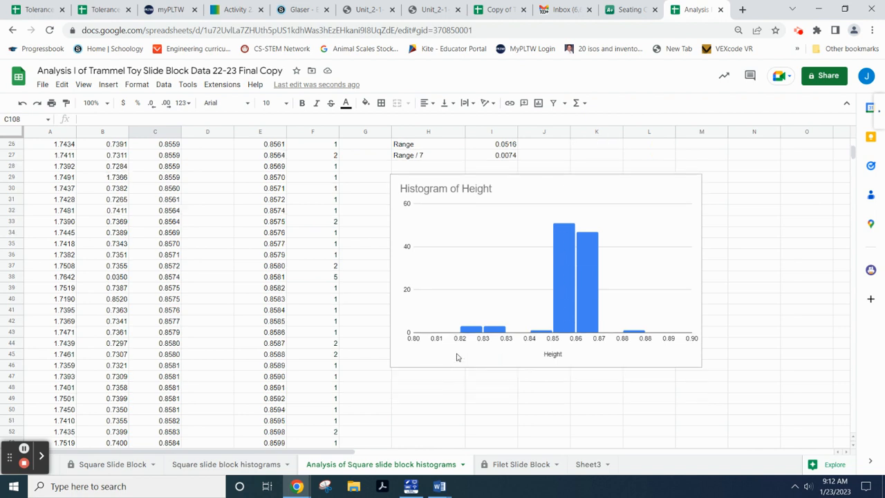
scroll(456, 356, down, 1)
scroll(460, 355, up, 9)
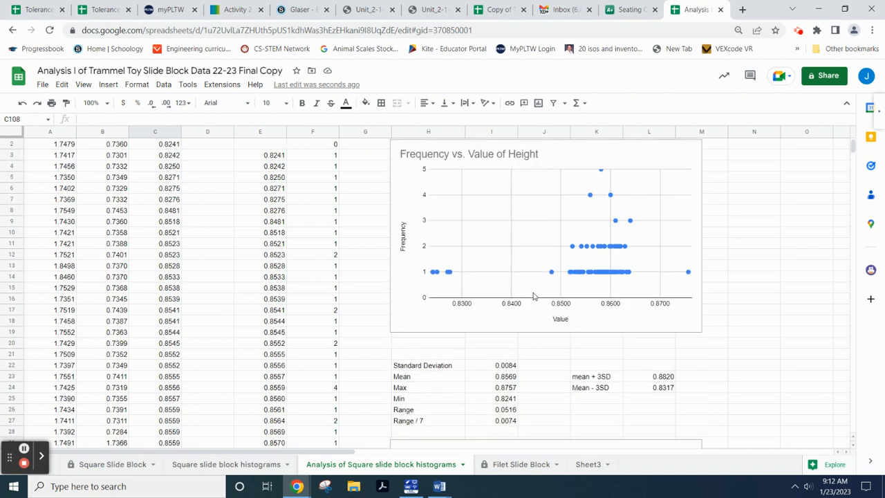
scroll(533, 296, up, 1)
scroll(543, 318, down, 5)
scroll(543, 320, down, 2)
scroll(543, 320, down, 1)
scroll(631, 379, up, 1)
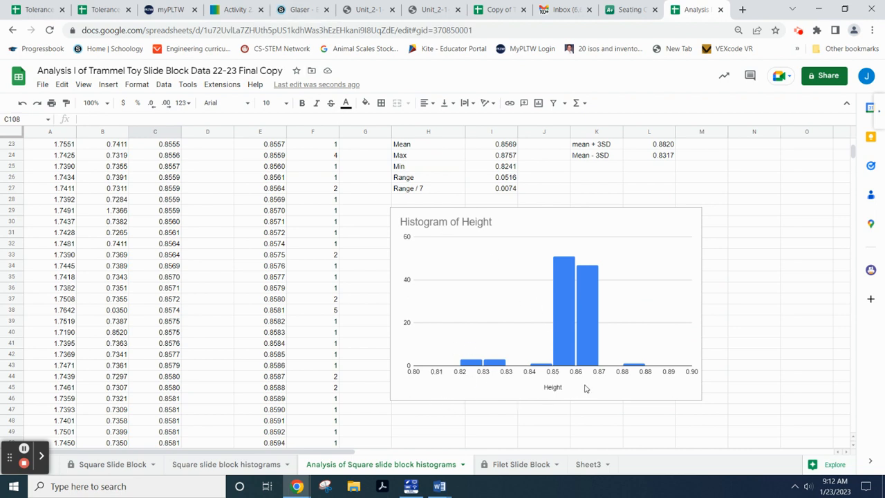
scroll(463, 302, up, 6)
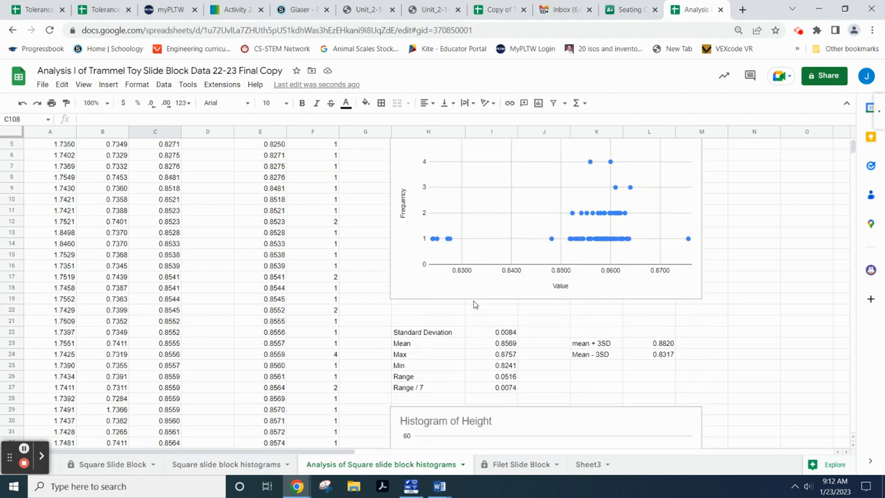